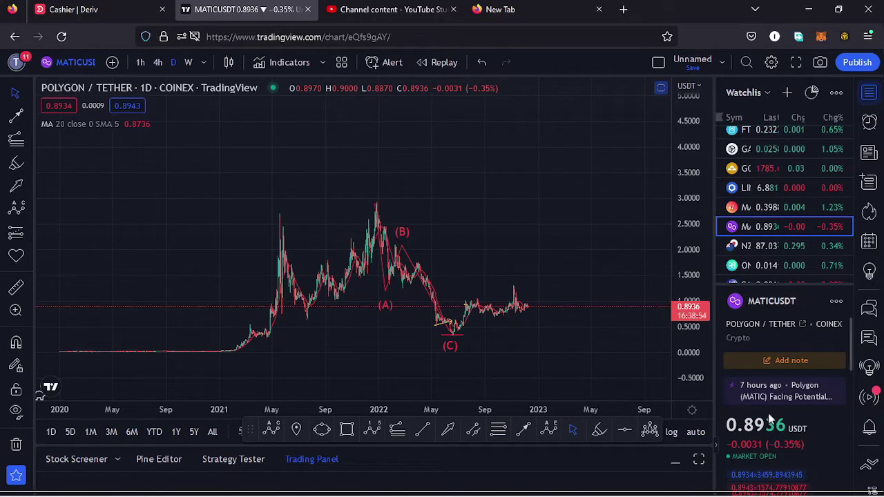
Look over the MATICUSDT symbol details and hide the watchlist sidebar
{"action": "scroll", "coordinate": [771, 425], "scroll_direction": "down", "scroll_amount": 3}
{"action": "scroll", "coordinate": [773, 436], "scroll_direction": "up", "scroll_amount": 1}
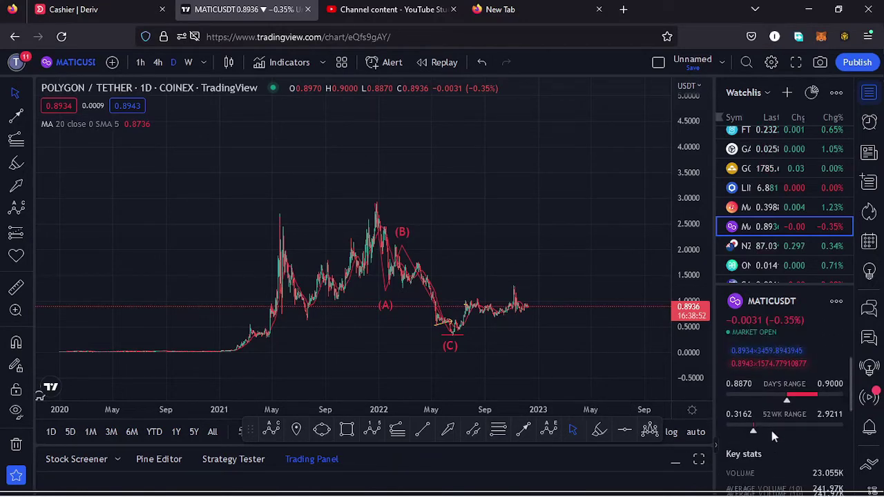
{"action": "scroll", "coordinate": [770, 429], "scroll_direction": "up", "scroll_amount": 2}
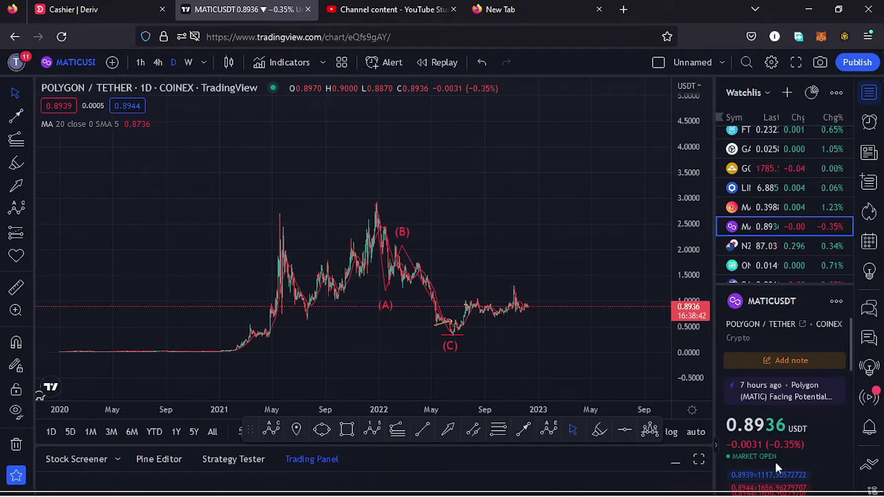
{"action": "left_click", "coordinate": [867, 97]}
Draw an Elliott impulse wave from the November 2020 base through the December 2021 peak and June 2022 low, projecting (3) about 4.41, (4) 3.20, (5) 4.64
{"action": "left_click_drag", "start_coordinate": [500, 336], "coordinate": [501, 328]}
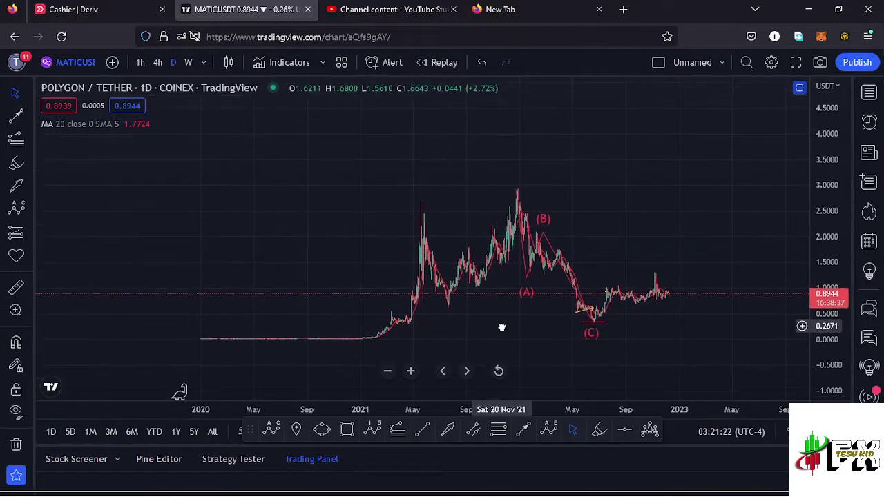
{"action": "left_click_drag", "start_coordinate": [644, 243], "coordinate": [582, 255]}
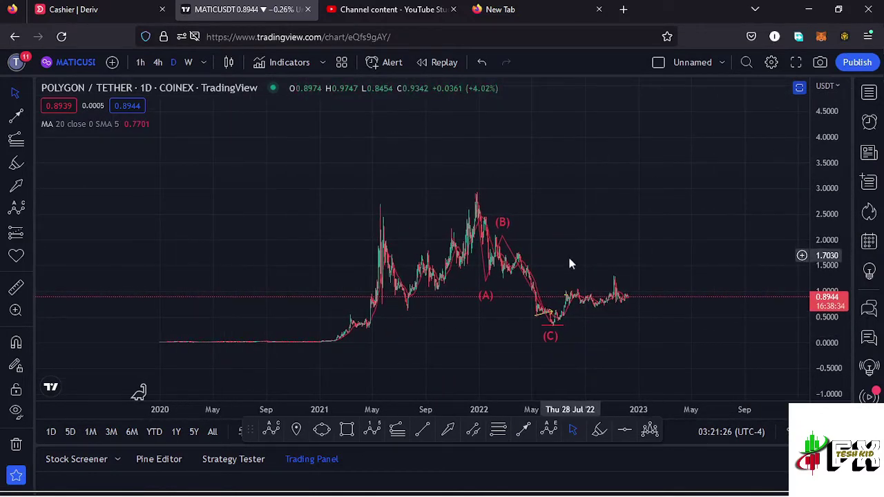
{"action": "left_click_drag", "start_coordinate": [610, 245], "coordinate": [575, 244]}
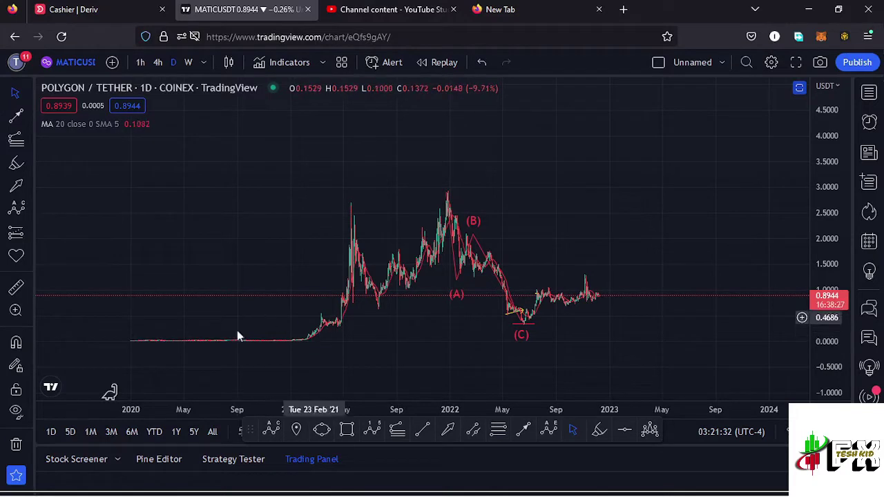
{"action": "left_click_drag", "start_coordinate": [422, 339], "coordinate": [424, 331]}
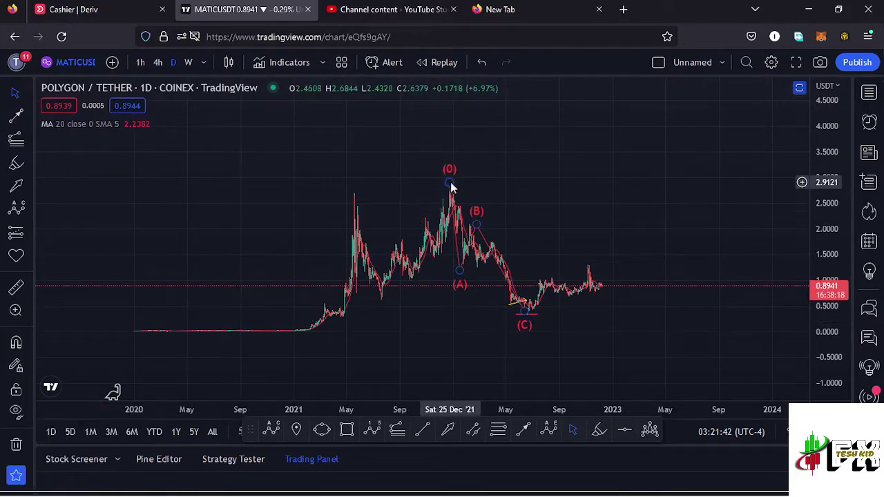
{"action": "left_click", "coordinate": [373, 429]}
{"action": "left_click", "coordinate": [269, 332]}
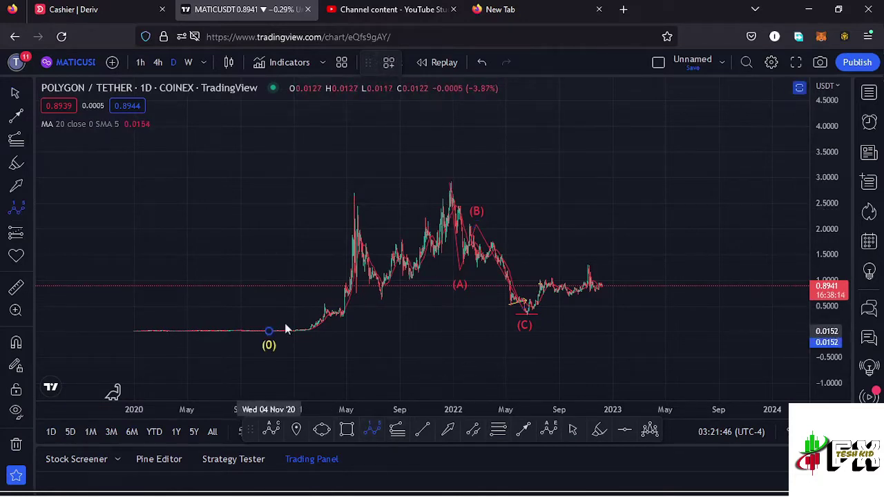
{"action": "left_click", "coordinate": [451, 181]}
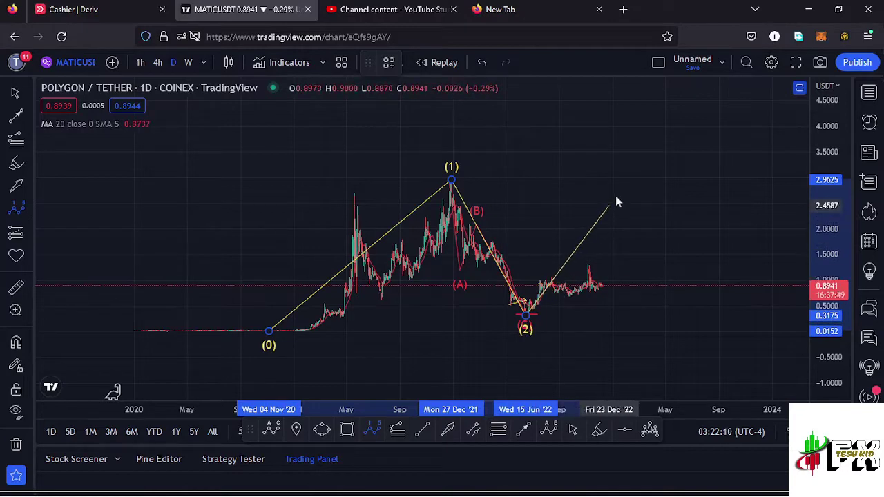
{"action": "left_click", "coordinate": [683, 107]}
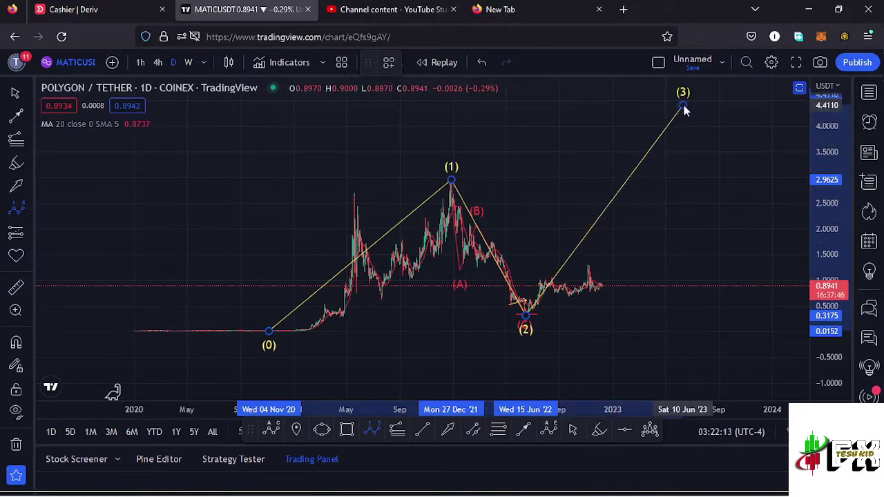
{"action": "left_click", "coordinate": [728, 167]}
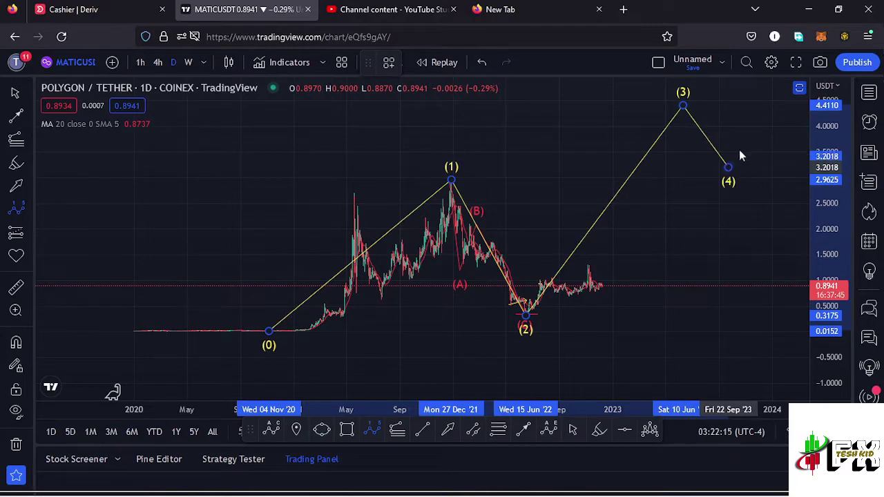
{"action": "left_click", "coordinate": [782, 94]}
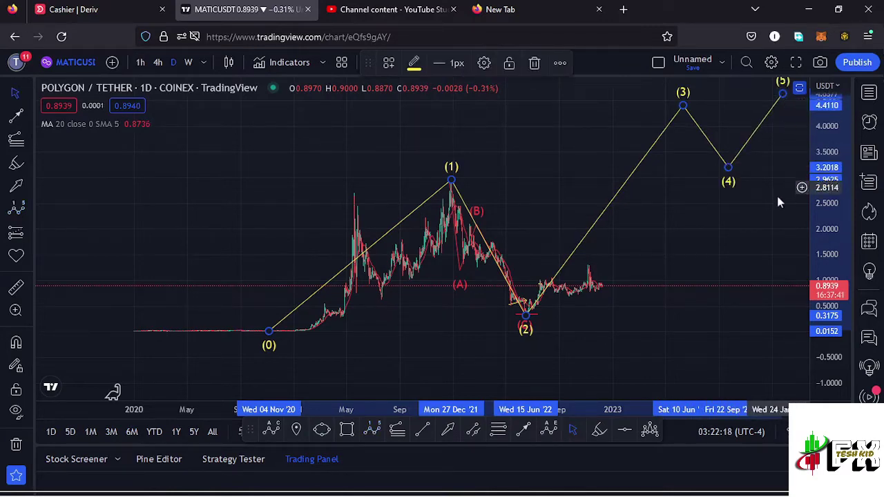
Place a trend-based Fibonacci extension from the August 2020 base to the December 2021 peak, anchored at the wave (2) low near 0.3427
{"action": "left_click_drag", "start_coordinate": [770, 205], "coordinate": [655, 264]}
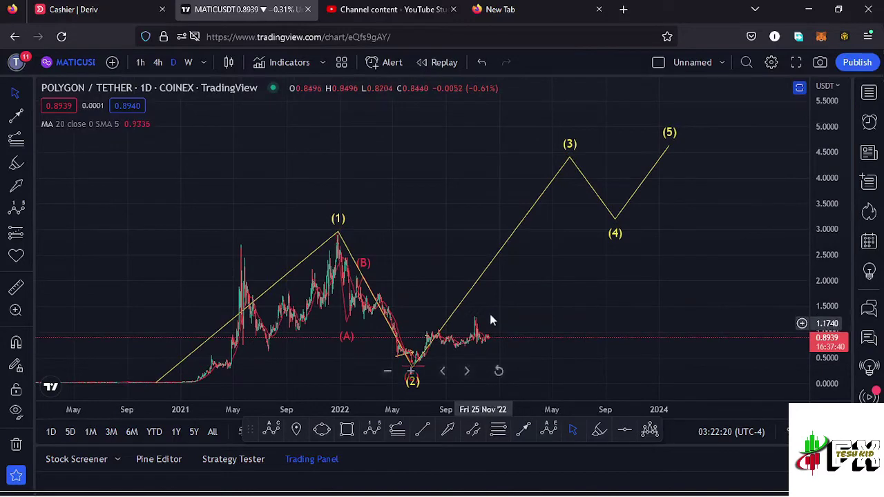
{"action": "left_click_drag", "start_coordinate": [504, 310], "coordinate": [508, 307]}
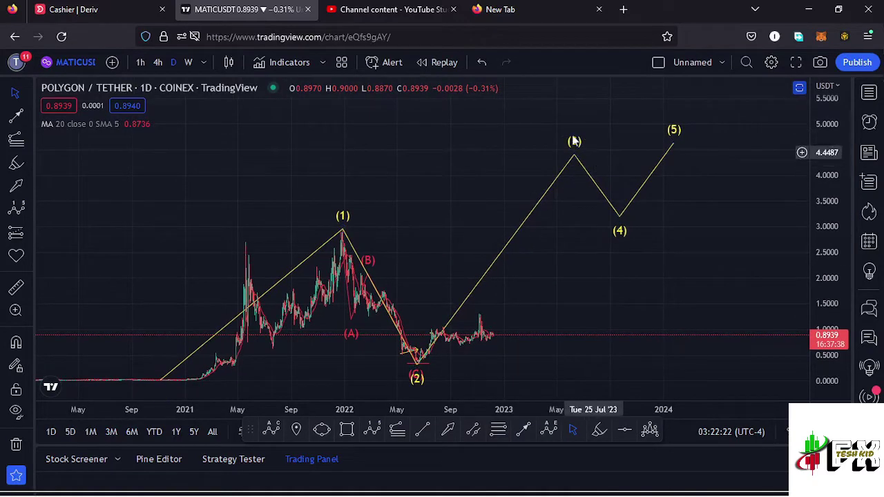
{"action": "left_click_drag", "start_coordinate": [552, 301], "coordinate": [586, 267]}
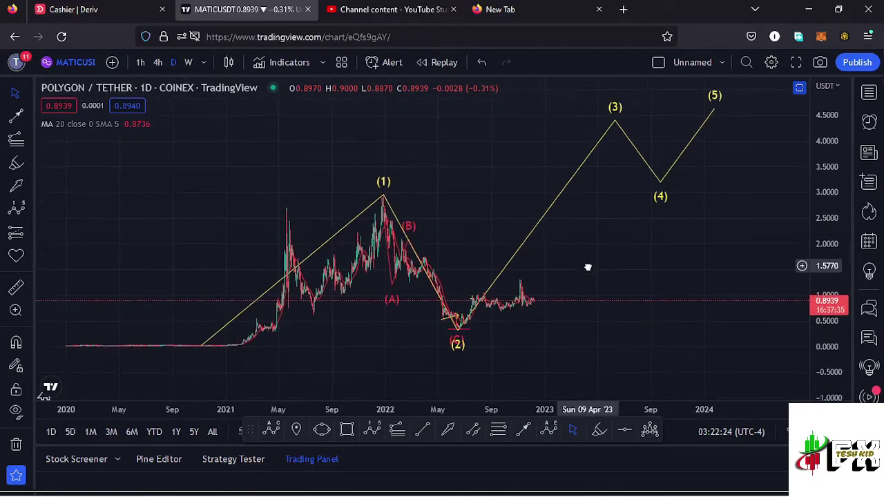
{"action": "left_click", "coordinate": [164, 346]}
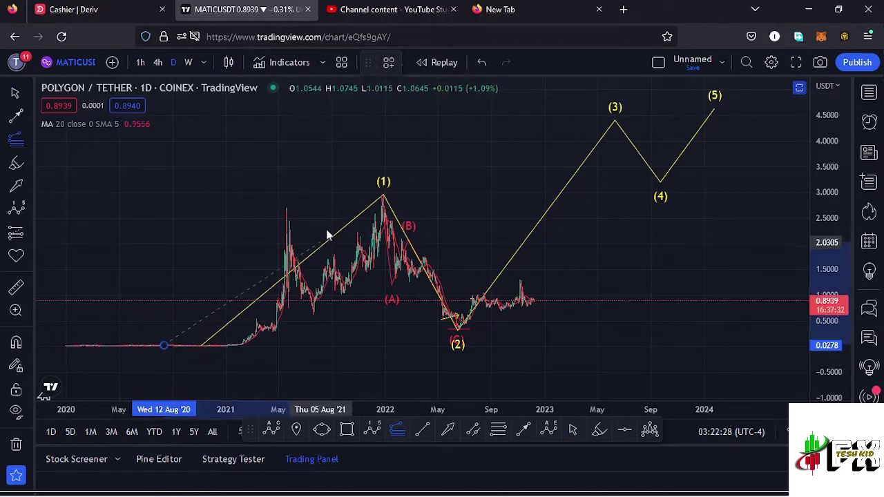
{"action": "left_click", "coordinate": [382, 195]}
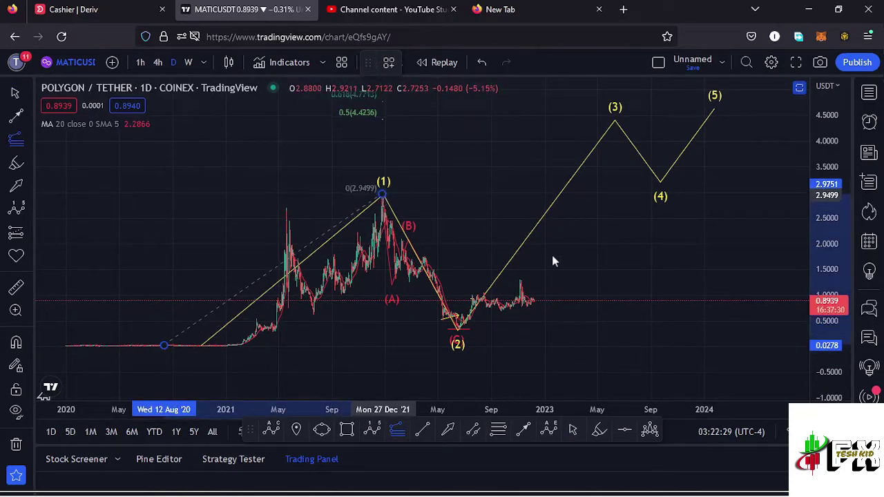
{"action": "left_click", "coordinate": [696, 329]}
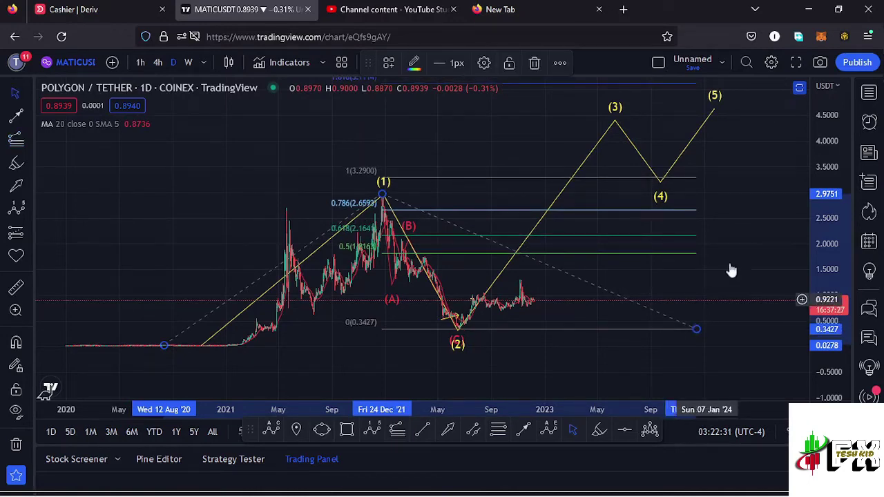
Raise the impulse wave's point (3) to the 1.618 extension level, at about 5.15
{"action": "left_click_drag", "start_coordinate": [668, 194], "coordinate": [646, 255]}
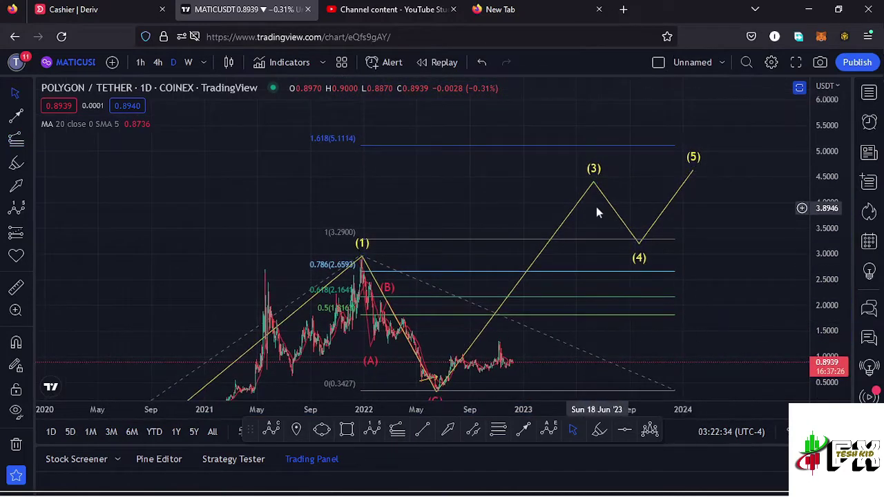
{"action": "left_click", "coordinate": [594, 186]}
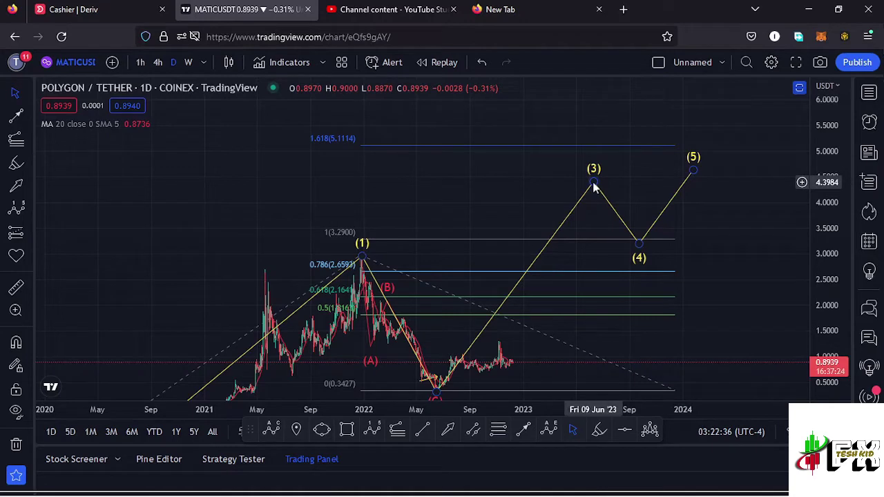
{"action": "left_click_drag", "start_coordinate": [594, 187], "coordinate": [595, 144]}
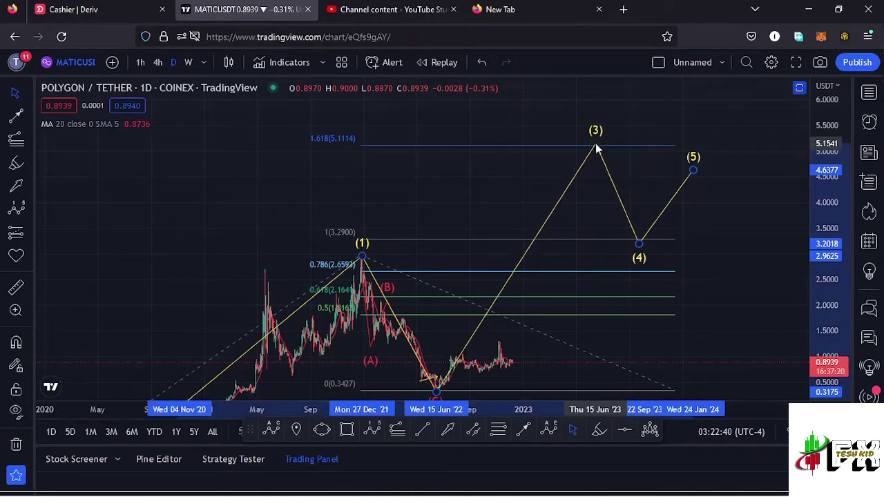
Delete the Fibonacci extension from the chart
{"action": "left_click_drag", "start_coordinate": [717, 247], "coordinate": [723, 209]}
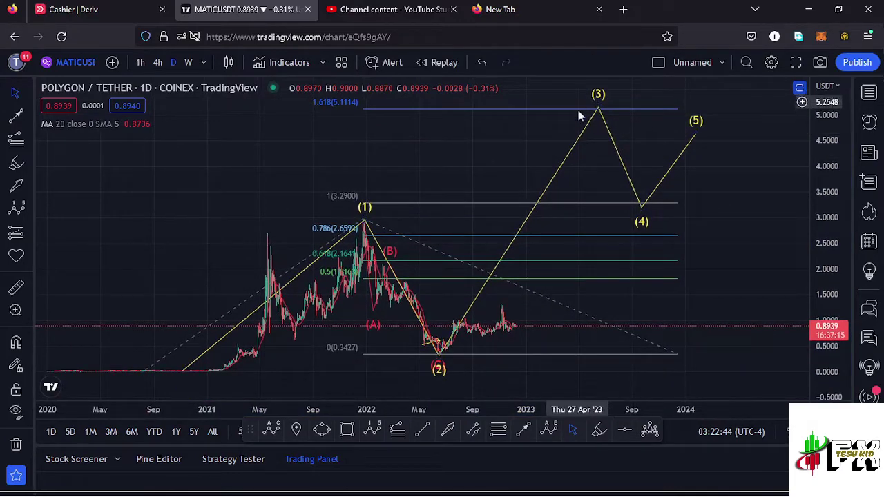
{"action": "left_click_drag", "start_coordinate": [680, 329], "coordinate": [691, 297]}
{"action": "left_click", "coordinate": [690, 315]}
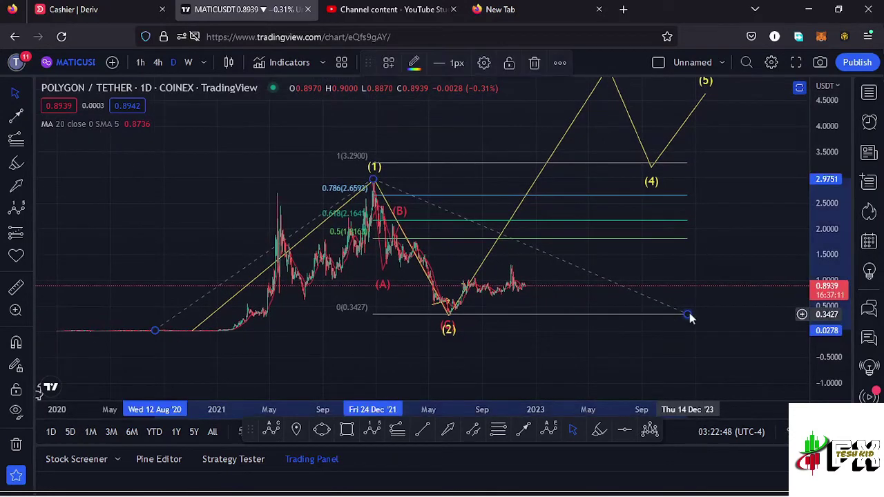
{"action": "key", "text": "Delete"}
Switch the chart to the 4-hour timeframe and stretch the price scale around the 2022 price action
{"action": "left_click_drag", "start_coordinate": [560, 324], "coordinate": [564, 342]}
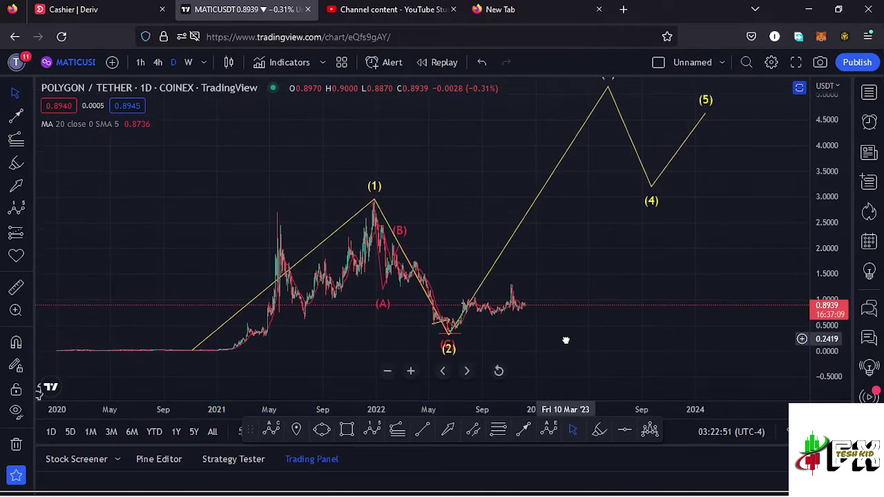
{"action": "left_click_drag", "start_coordinate": [637, 244], "coordinate": [609, 294]}
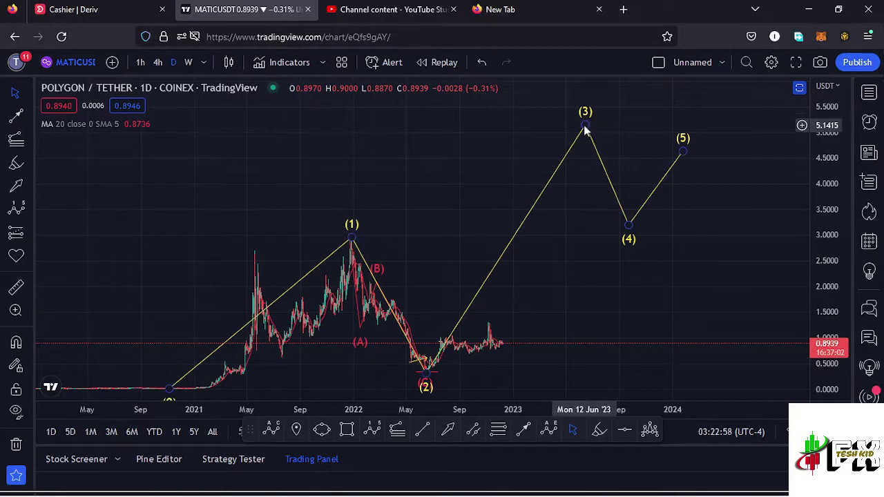
{"action": "left_click", "coordinate": [158, 63]}
{"action": "scroll", "coordinate": [368, 319], "scroll_direction": "down", "scroll_amount": 3}
{"action": "left_click_drag", "start_coordinate": [587, 288], "coordinate": [505, 221]}
{"action": "left_click_drag", "start_coordinate": [827, 297], "coordinate": [827, 302]}
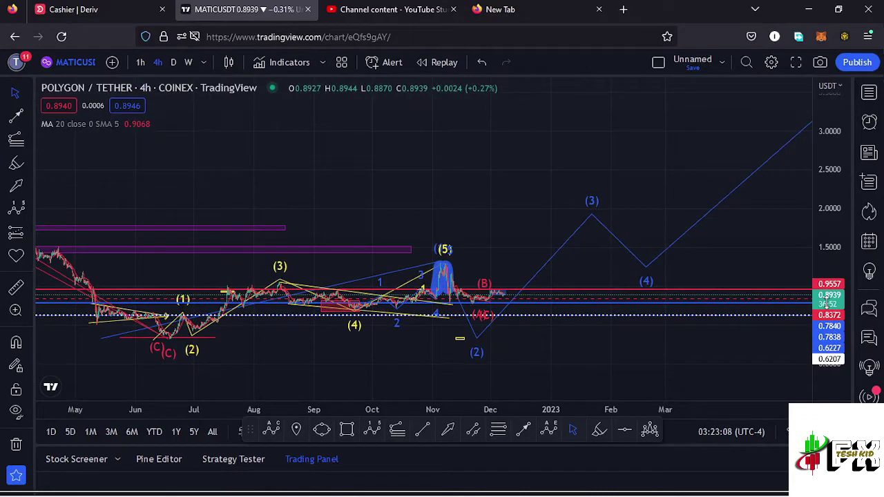
{"action": "left_click_drag", "start_coordinate": [829, 309], "coordinate": [828, 318]}
{"action": "left_click_drag", "start_coordinate": [578, 286], "coordinate": [648, 200]}
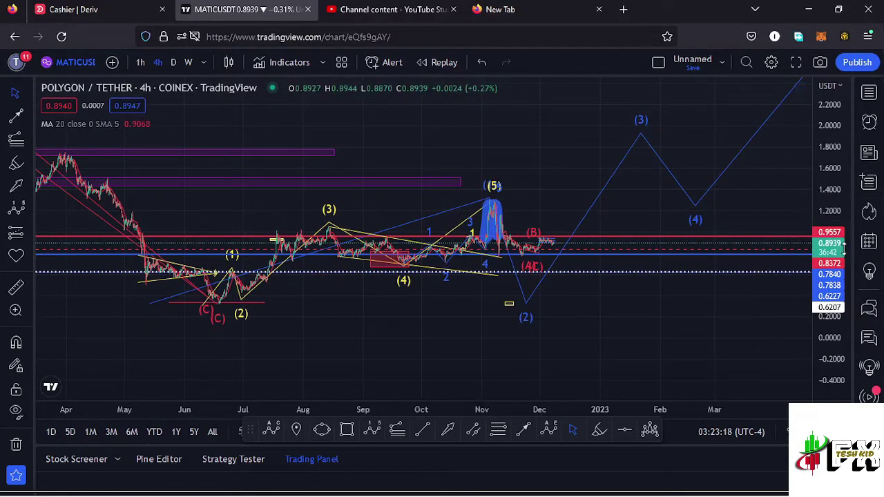
{"action": "left_click_drag", "start_coordinate": [832, 284], "coordinate": [836, 286]}
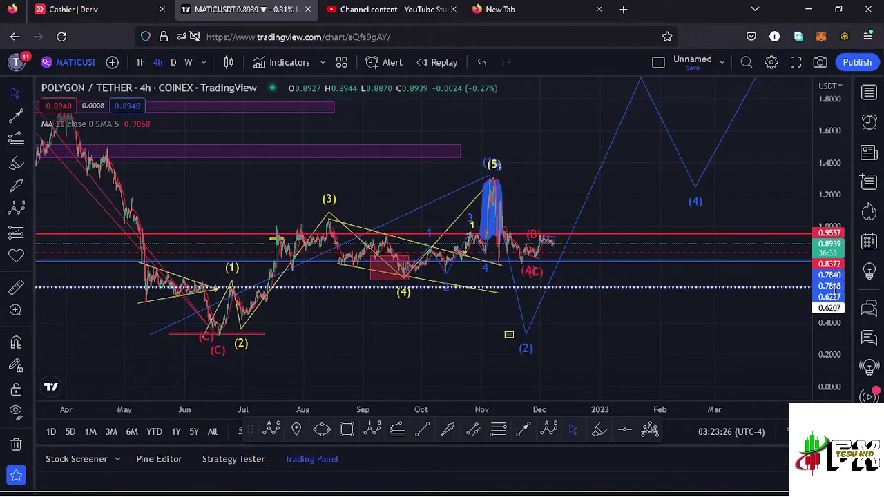
{"action": "left_click_drag", "start_coordinate": [836, 296], "coordinate": [837, 307]}
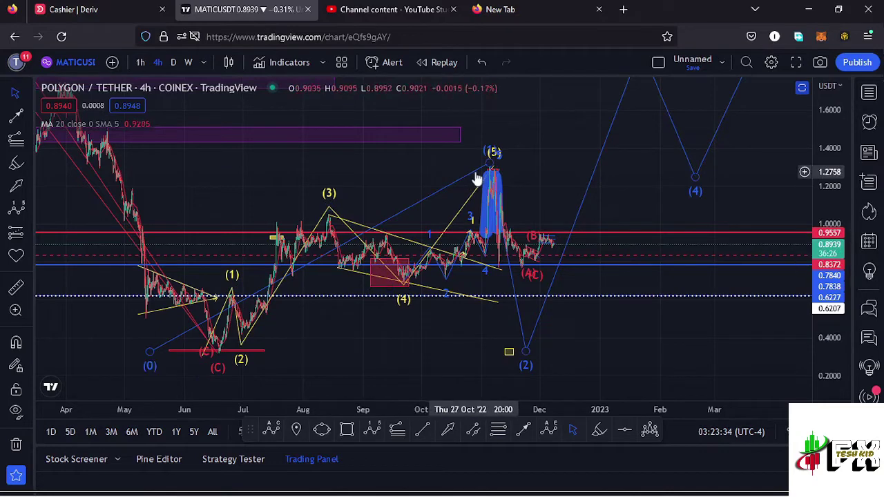
Examine the November 2022 double top and the price action from its drop into the December channel on the 4-hour chart
{"action": "left_click_drag", "start_coordinate": [478, 199], "coordinate": [514, 197]}
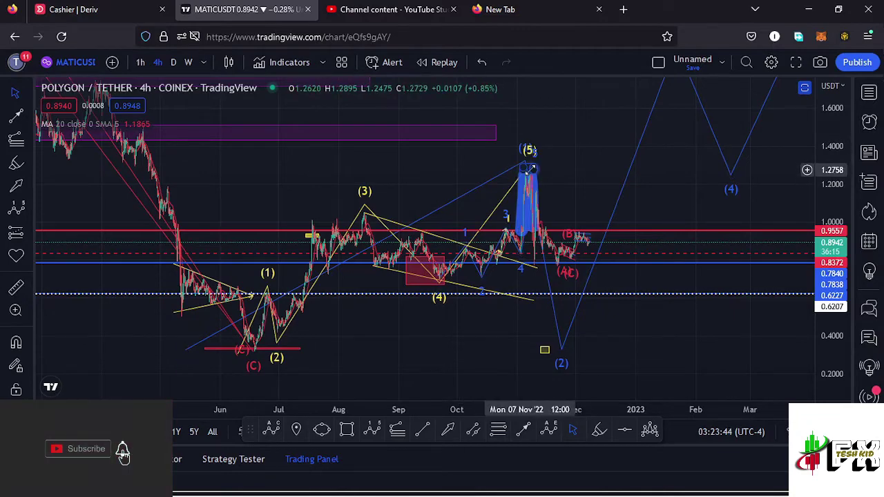
{"action": "left_click", "coordinate": [528, 191]}
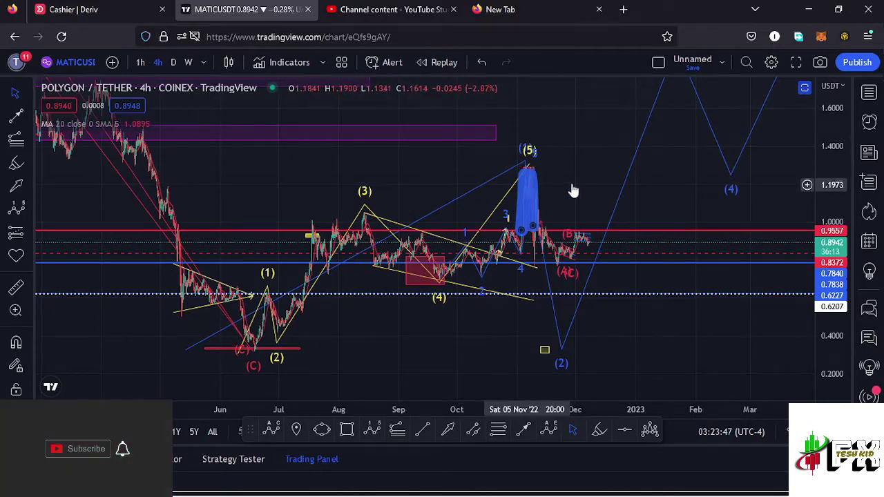
{"action": "scroll", "coordinate": [562, 201], "scroll_direction": "up", "scroll_amount": 4}
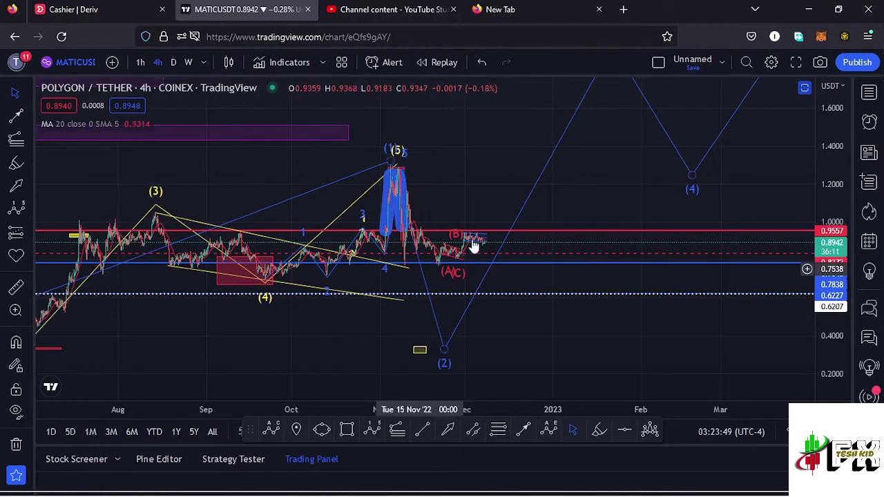
{"action": "left_click_drag", "start_coordinate": [467, 193], "coordinate": [562, 239]}
{"action": "scroll", "coordinate": [561, 238], "scroll_direction": "up", "scroll_amount": 5}
{"action": "left_click_drag", "start_coordinate": [413, 202], "coordinate": [585, 181]}
{"action": "scroll", "coordinate": [570, 186], "scroll_direction": "up", "scroll_amount": 4}
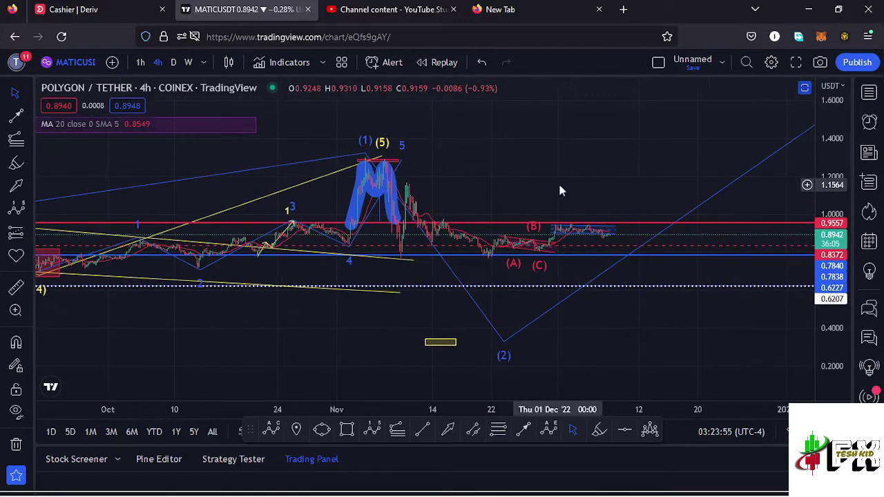
{"action": "left_click_drag", "start_coordinate": [822, 246], "coordinate": [830, 271]}
{"action": "scroll", "coordinate": [402, 165], "scroll_direction": "up", "scroll_amount": 2}
{"action": "left_click_drag", "start_coordinate": [440, 179], "coordinate": [503, 199]}
{"action": "scroll", "coordinate": [433, 198], "scroll_direction": "up", "scroll_amount": 2}
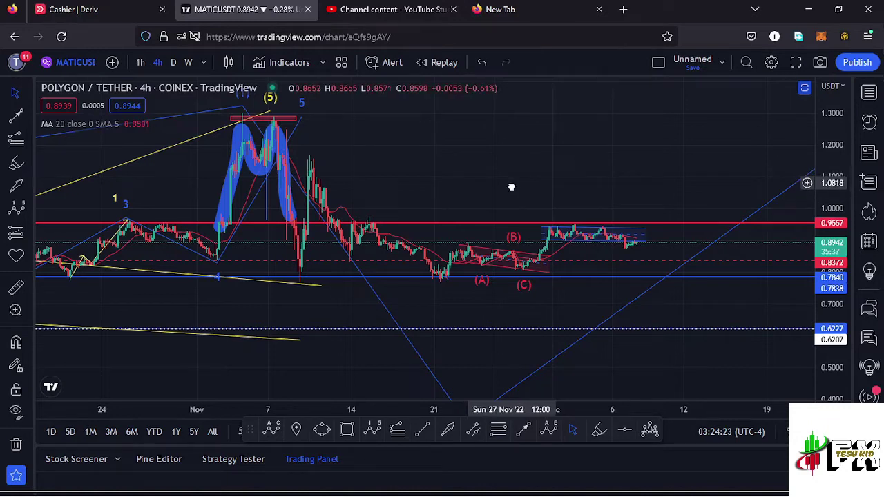
{"action": "left_click_drag", "start_coordinate": [511, 184], "coordinate": [511, 187]}
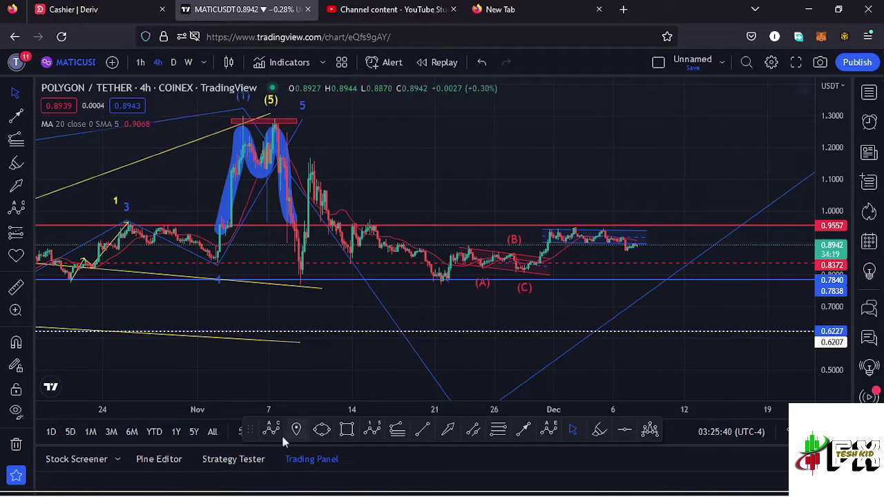
Draw an ABC correction from the 7 November top at about 1.29, with (A) near 0.77, (B) near 1.12 and (C) near 0.59
{"action": "left_click", "coordinate": [273, 430]}
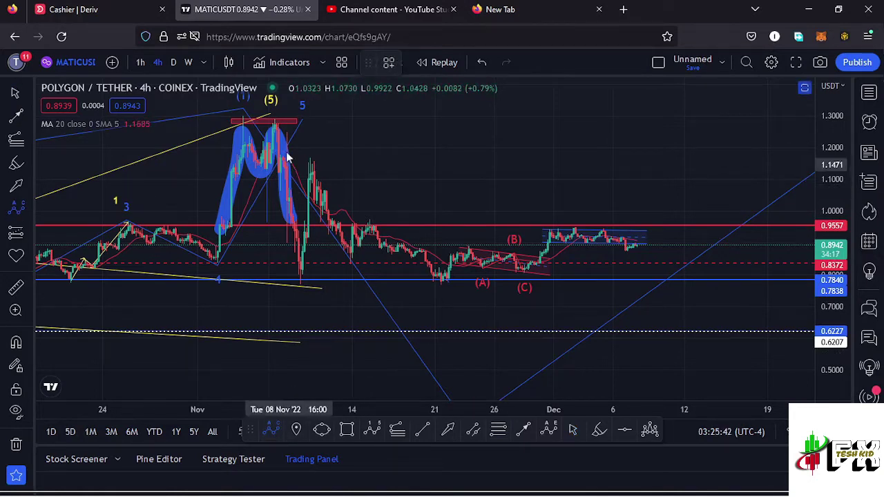
{"action": "left_click", "coordinate": [275, 122]}
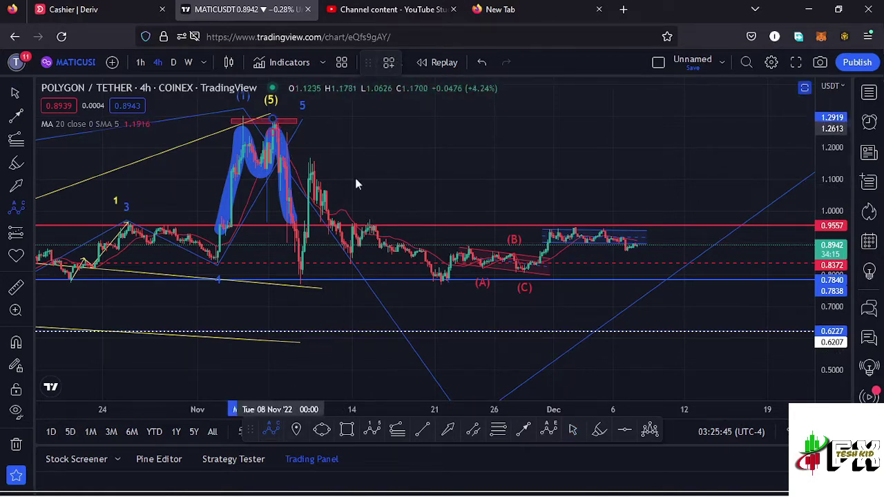
{"action": "left_click", "coordinate": [440, 283]}
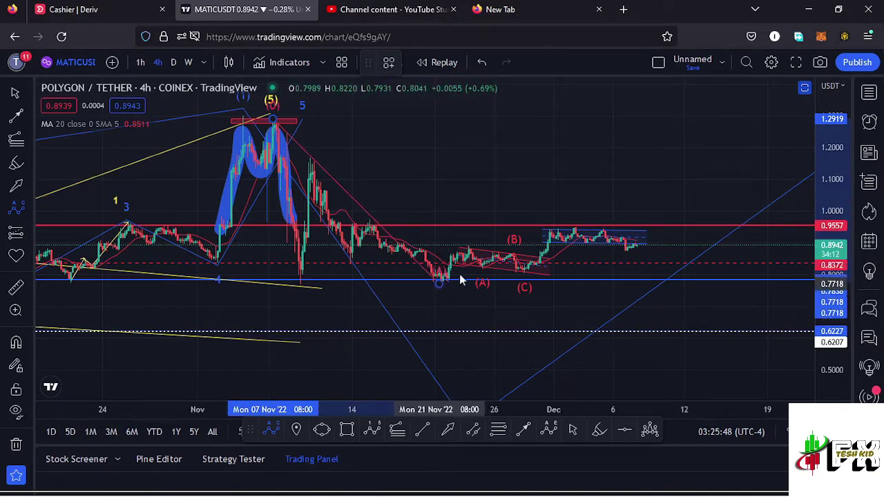
{"action": "left_click", "coordinate": [551, 173]}
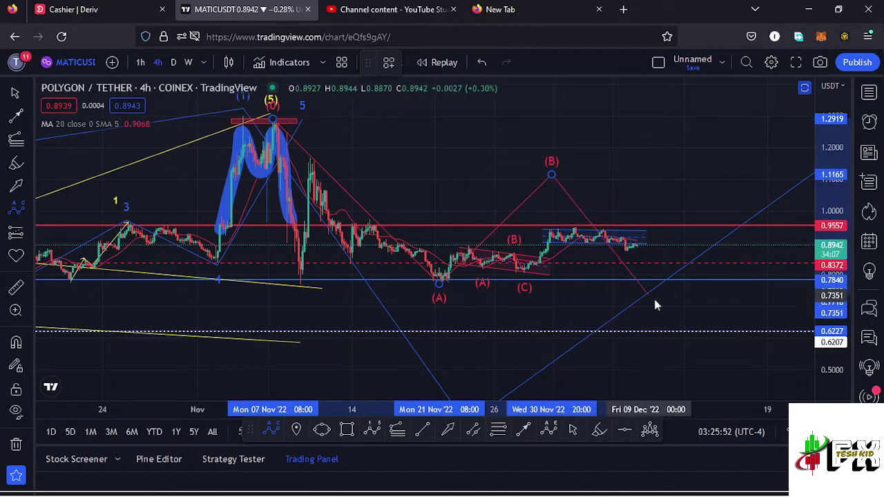
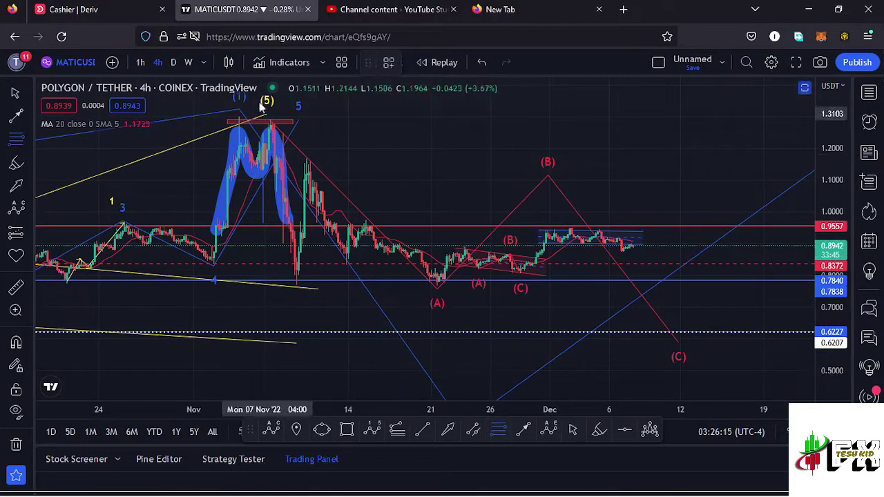
Draw a Fibonacci retracement from the November top at 1.2899 to 0.7698 and lower point (B) of the correction to the 0.618 level
{"action": "left_click", "coordinate": [273, 123]}
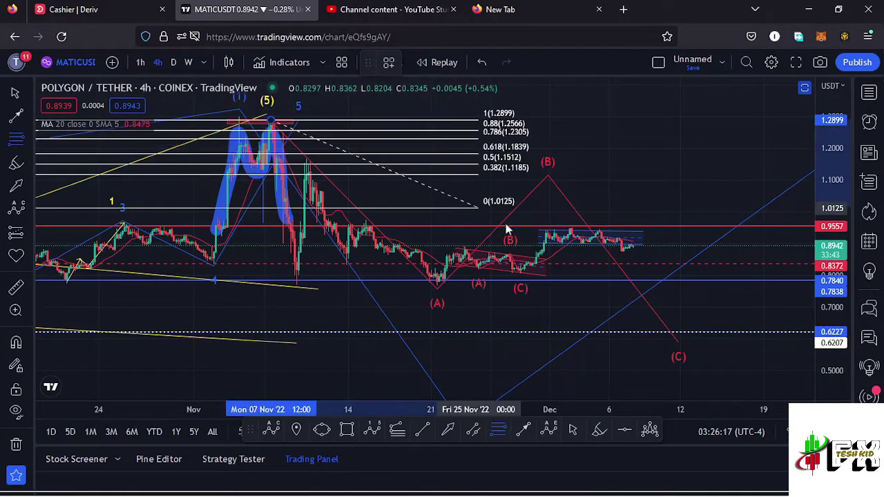
{"action": "left_click", "coordinate": [637, 286]}
{"action": "left_click_drag", "start_coordinate": [719, 196], "coordinate": [717, 193]}
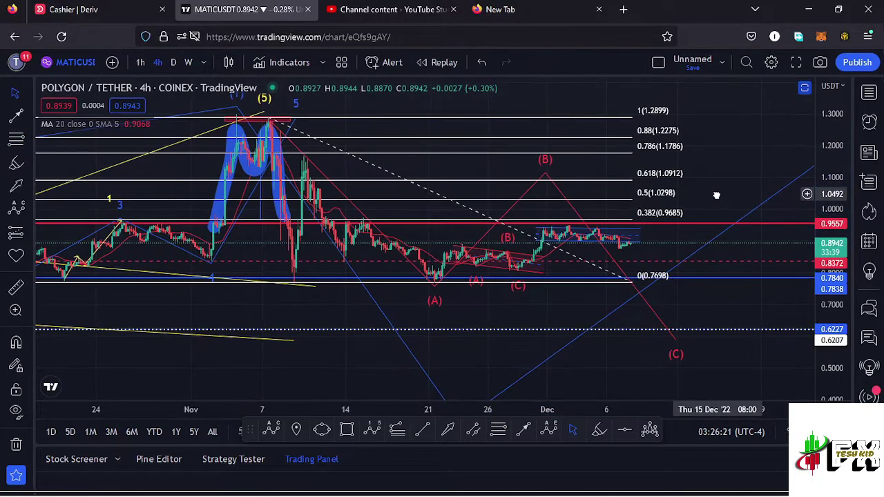
{"action": "left_click", "coordinate": [548, 183]}
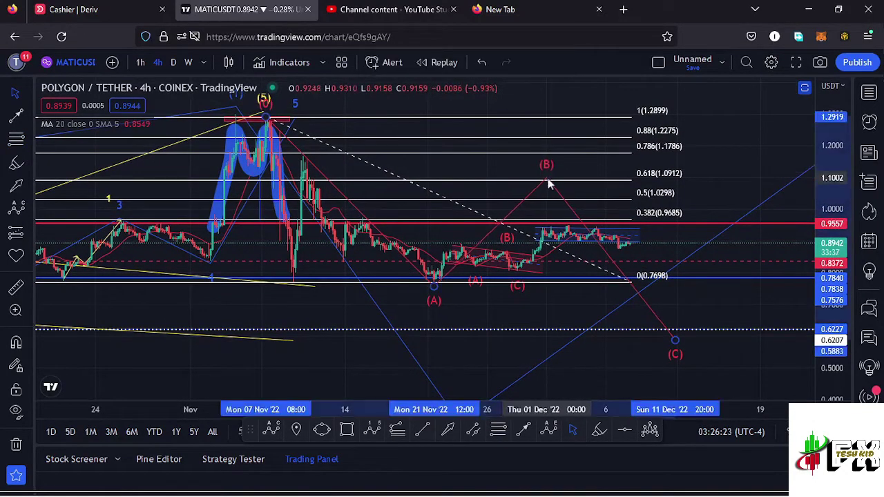
{"action": "left_click", "coordinate": [548, 183]}
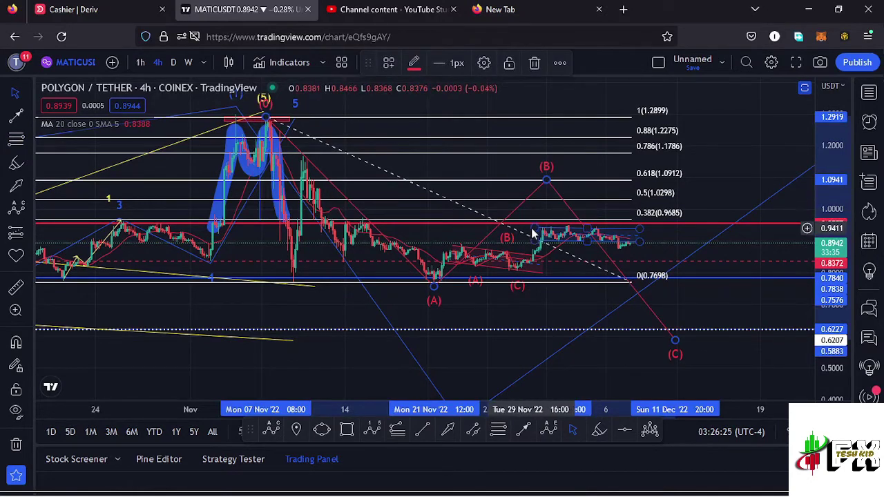
Mark the zone between the 0.5 and 0.618 retracement levels around point (B) with a rectangle and delete the Fibonacci retracement
{"action": "left_click", "coordinate": [347, 428]}
{"action": "mouse_move", "coordinate": [523, 181]}
{"action": "left_mouse_down"}
{"action": "mouse_move", "coordinate": [574, 197]}
{"action": "mouse_move", "coordinate": [548, 181]}
{"action": "left_mouse_up"}
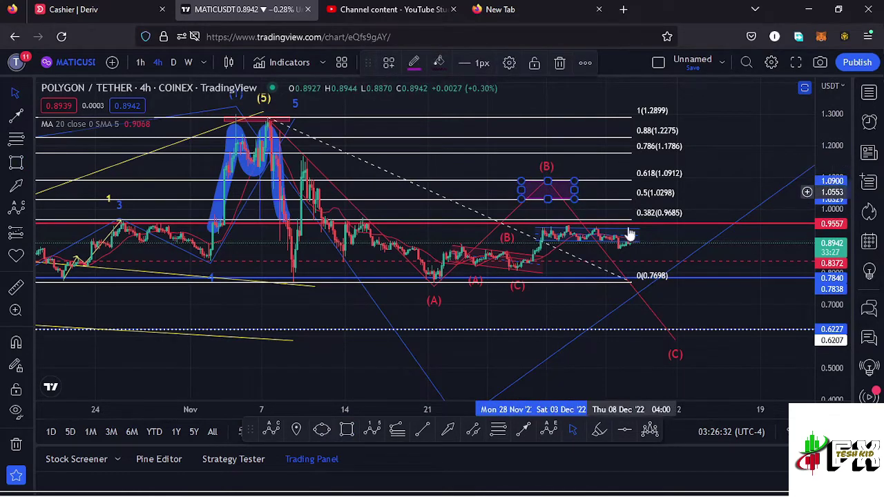
{"action": "key", "text": "Escape"}
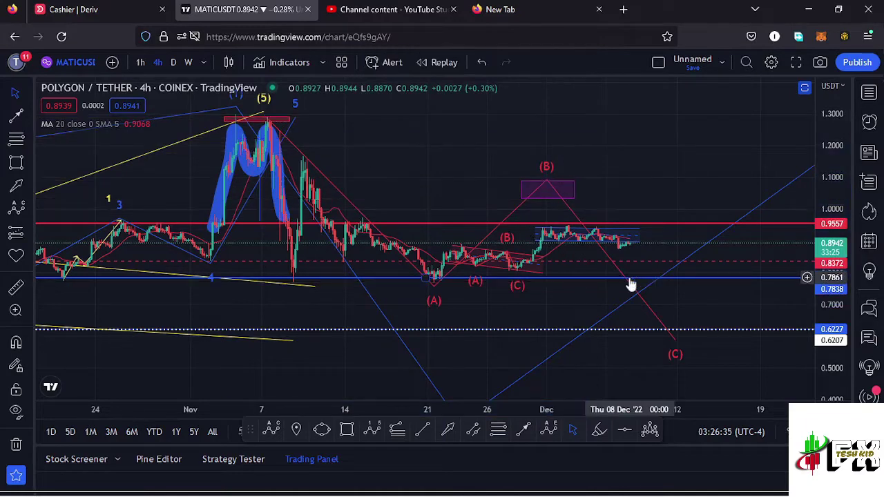
{"action": "left_click", "coordinate": [550, 193]}
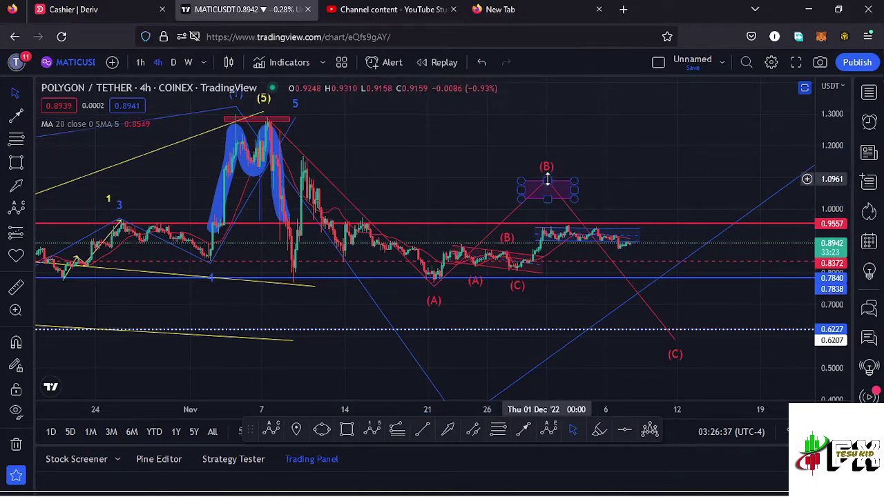
Draw a three-arrow projection from the current price up to about 0.996, back to about 0.964, and up into the purple zone
{"action": "left_click_drag", "start_coordinate": [676, 197], "coordinate": [640, 186]}
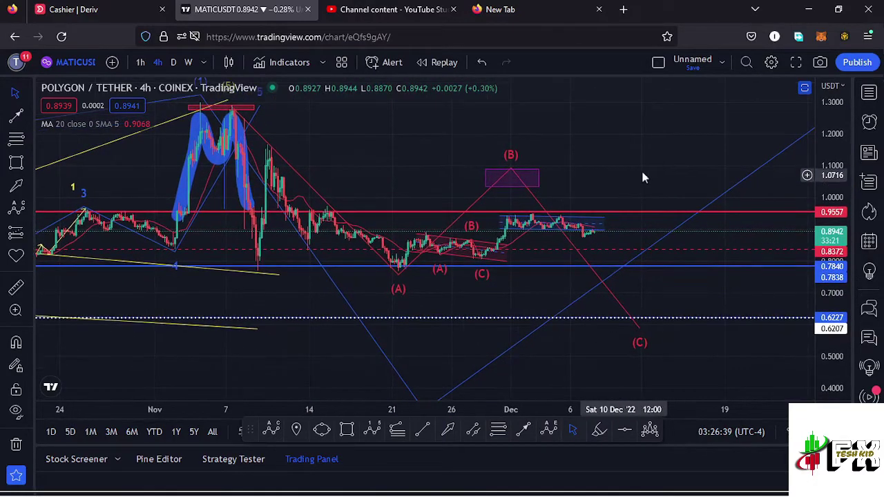
{"action": "left_click_drag", "start_coordinate": [828, 240], "coordinate": [611, 210]}
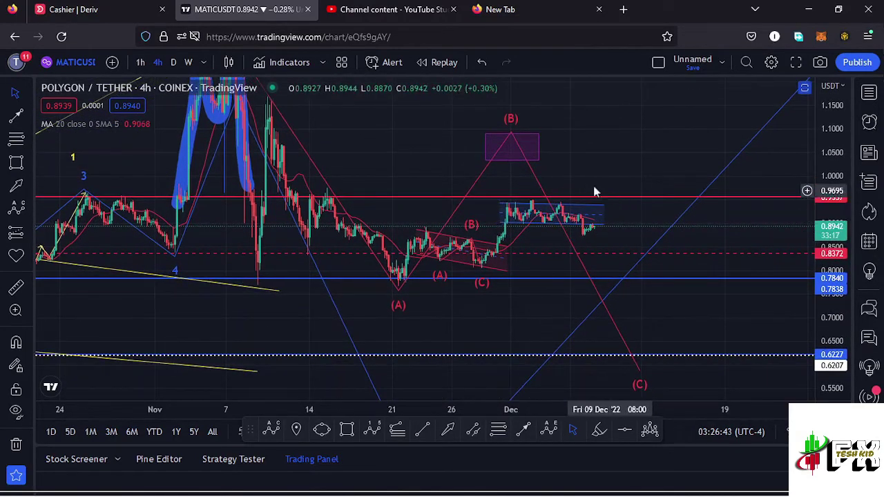
{"action": "left_click_drag", "start_coordinate": [636, 217], "coordinate": [617, 223]}
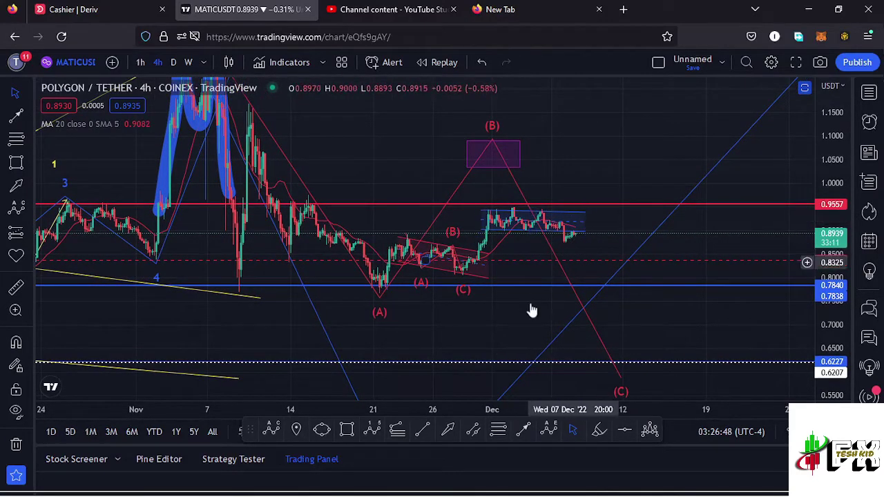
{"action": "left_click", "coordinate": [526, 430]}
{"action": "left_click", "coordinate": [578, 233]}
{"action": "left_click", "coordinate": [597, 185]}
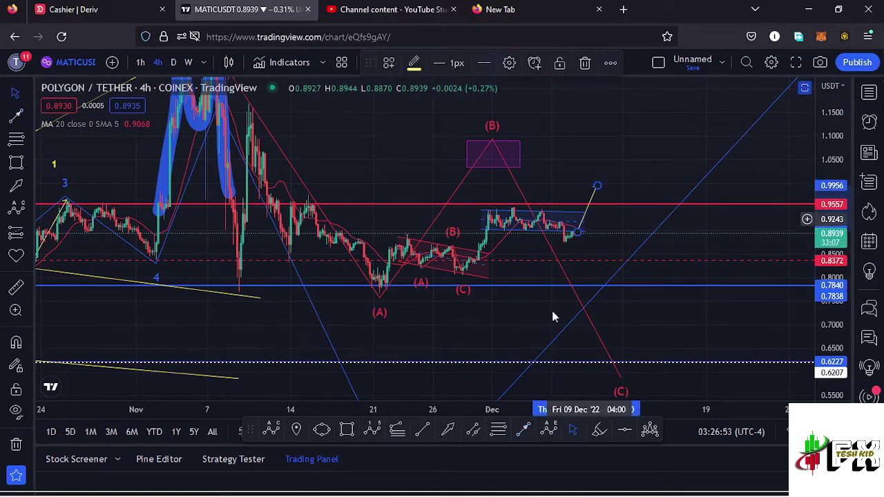
{"action": "key", "text": "alt+t"}
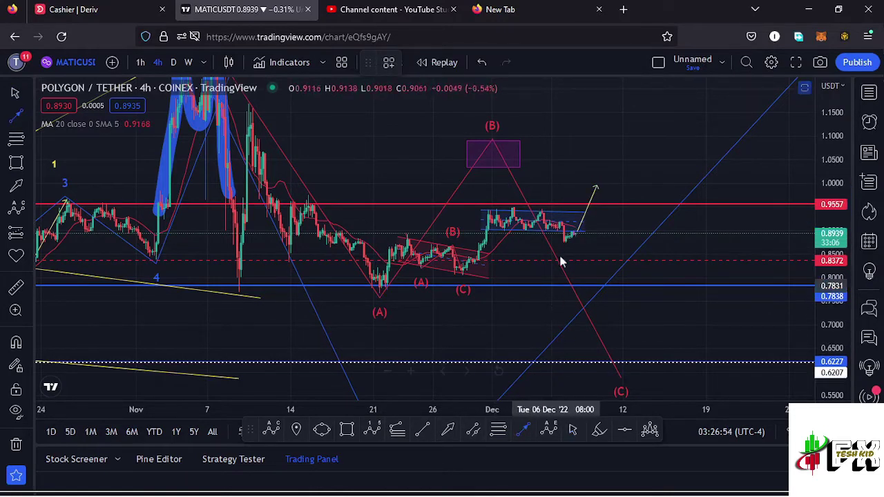
{"action": "left_click", "coordinate": [599, 186]}
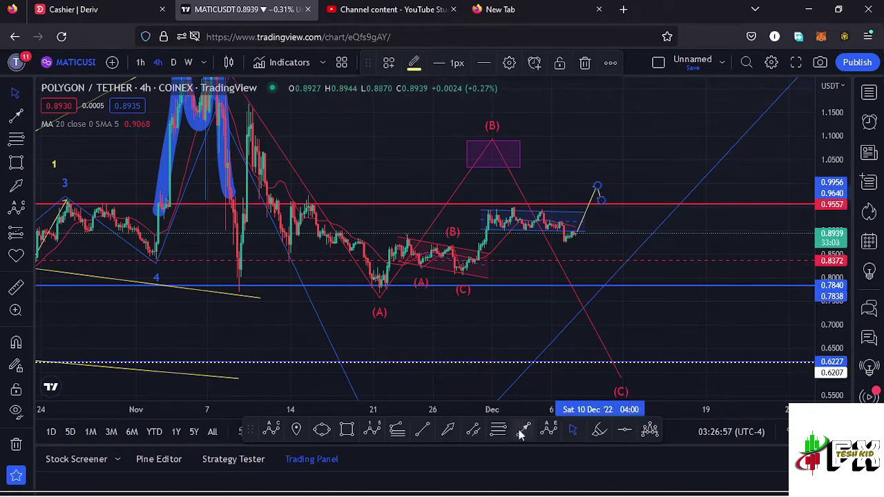
{"action": "key", "text": "Escape"}
Extend the upper purple zone to 14 December and shift point (B) of the correction to 4 December at about 1.094
{"action": "mouse_move", "coordinate": [520, 155]}
{"action": "left_mouse_down"}
{"action": "mouse_move", "coordinate": [656, 154]}
{"action": "mouse_move", "coordinate": [648, 155]}
{"action": "left_mouse_up"}
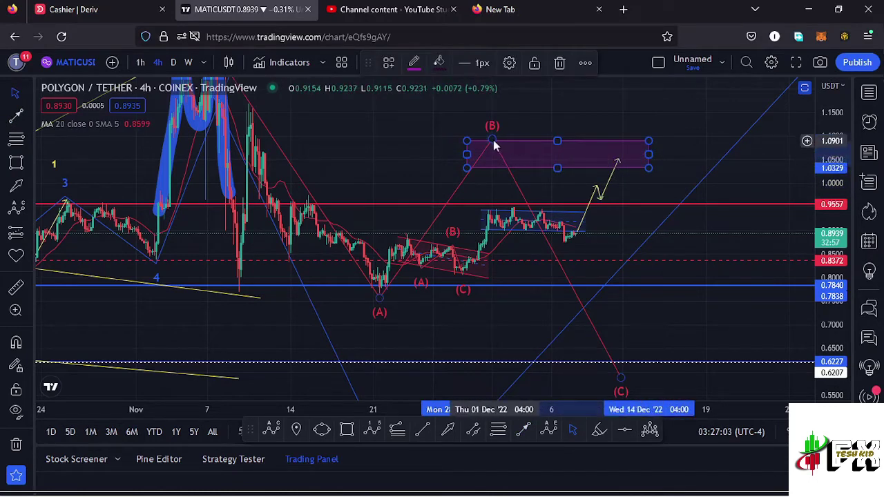
{"action": "left_click_drag", "start_coordinate": [495, 139], "coordinate": [535, 139]}
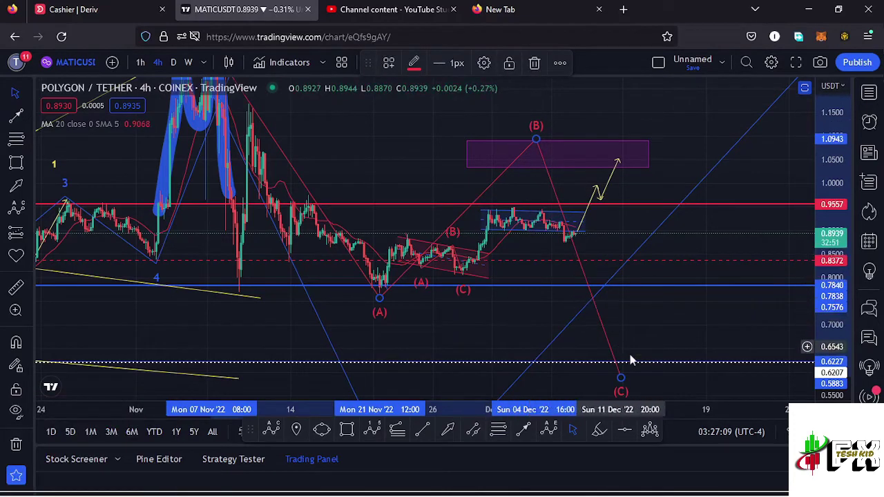
Examine the projected drop to (C), the wave (2) target below it, and the recent channel breakdown near the current price
{"action": "mouse_move", "coordinate": [643, 357]}
{"action": "left_mouse_down"}
{"action": "mouse_move", "coordinate": [670, 311]}
{"action": "mouse_move", "coordinate": [634, 313]}
{"action": "left_mouse_up"}
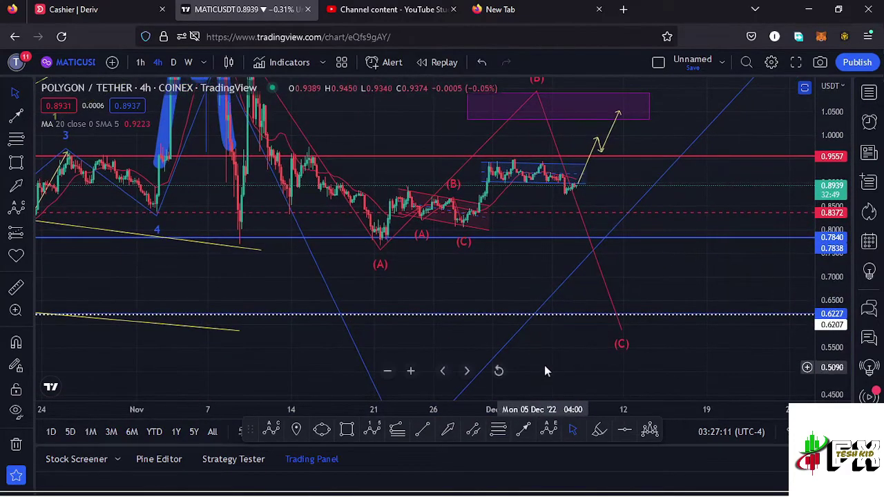
{"action": "left_click_drag", "start_coordinate": [544, 369], "coordinate": [492, 280]}
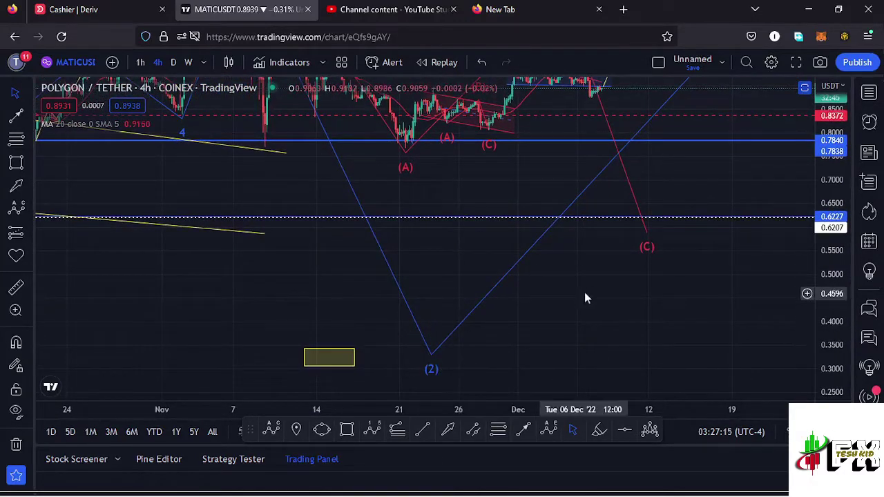
{"action": "left_click_drag", "start_coordinate": [585, 296], "coordinate": [590, 391]}
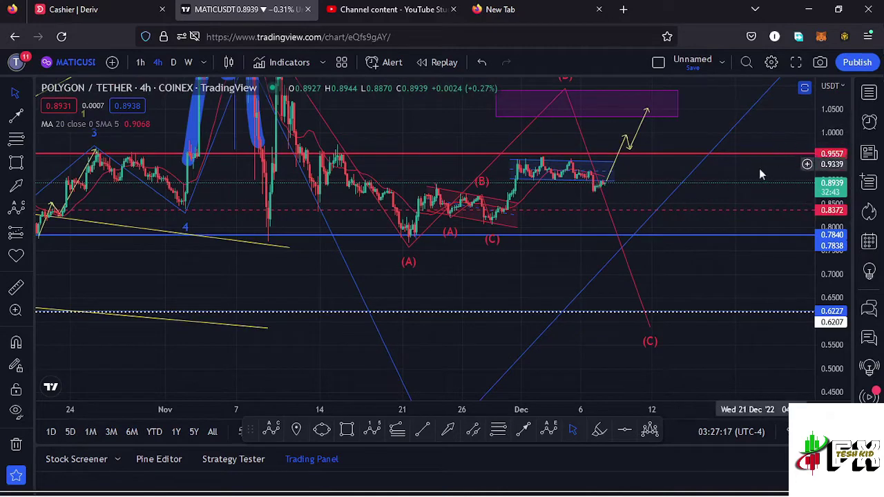
{"action": "left_click_drag", "start_coordinate": [759, 174], "coordinate": [674, 223]}
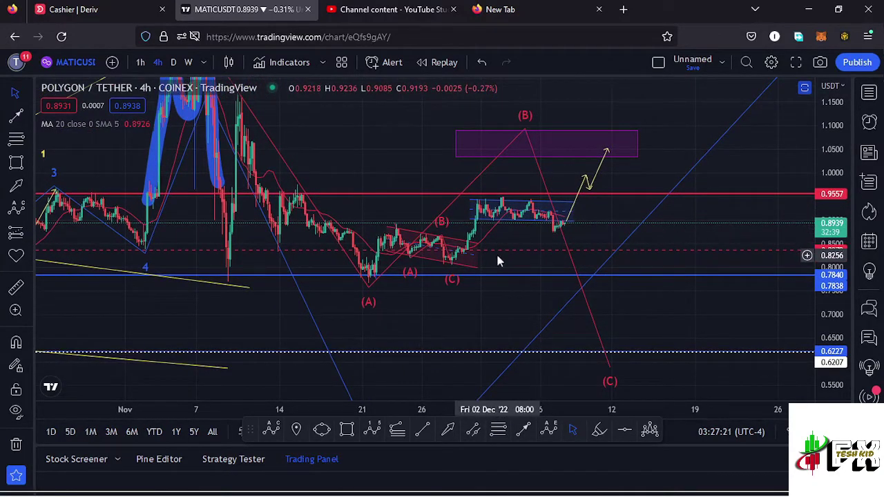
{"action": "left_click_drag", "start_coordinate": [505, 240], "coordinate": [514, 254]}
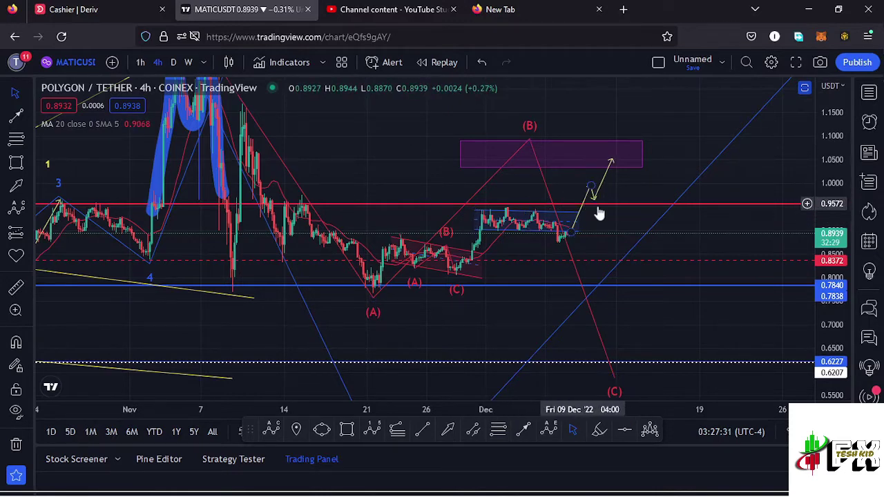
{"action": "left_click_drag", "start_coordinate": [824, 250], "coordinate": [829, 262]}
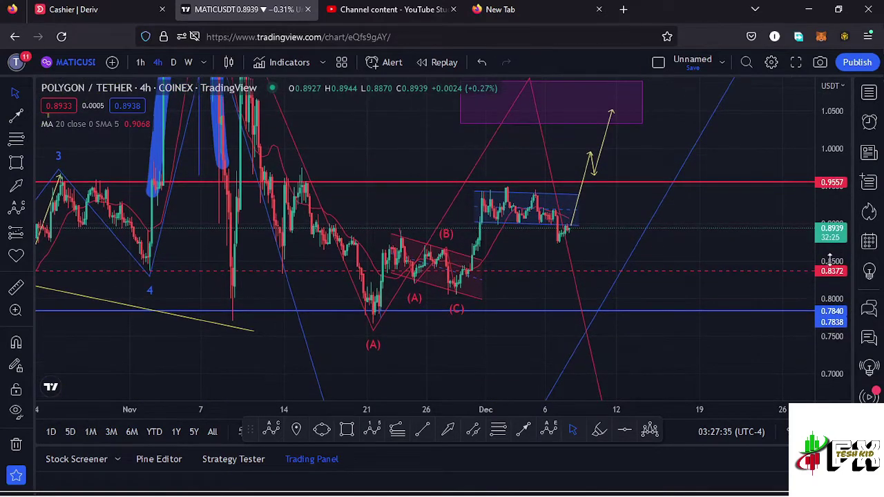
{"action": "left_click_drag", "start_coordinate": [716, 245], "coordinate": [721, 242]}
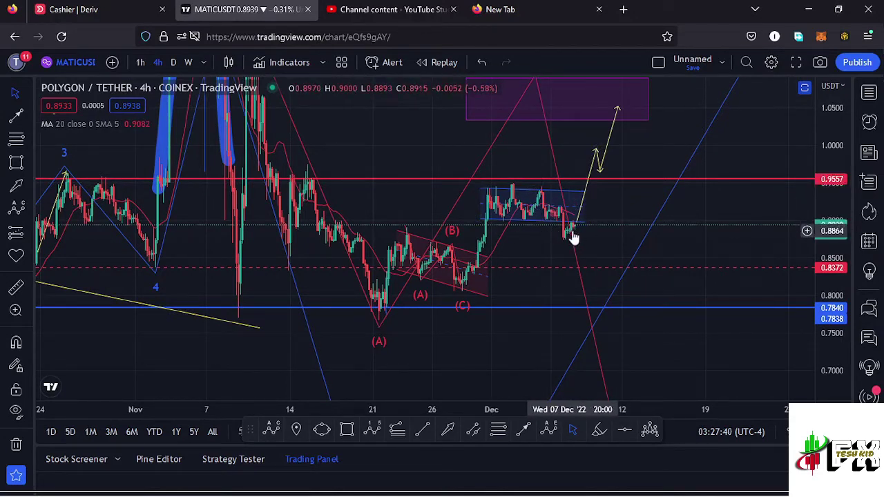
Draw a Fibonacci retracement from the 21 November low at 0.7683 up to the December high at 0.9511
{"action": "left_click", "coordinate": [499, 431]}
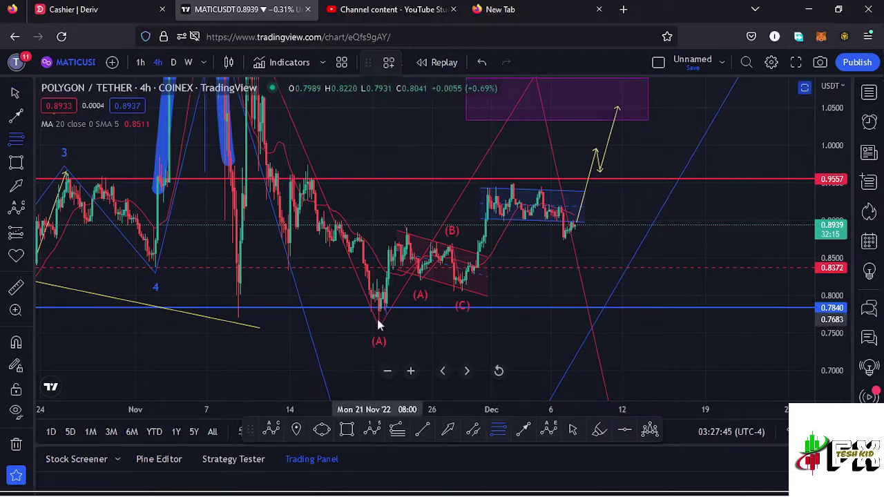
{"action": "left_click", "coordinate": [377, 319]}
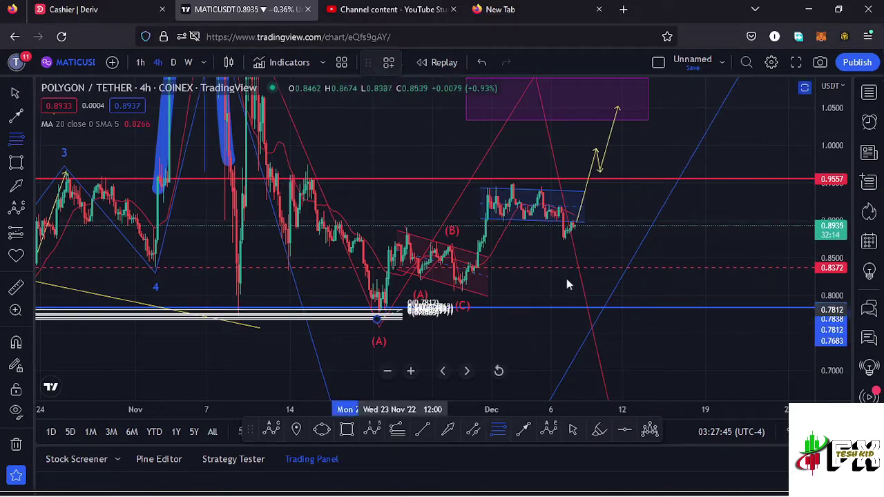
{"action": "left_click", "coordinate": [706, 186]}
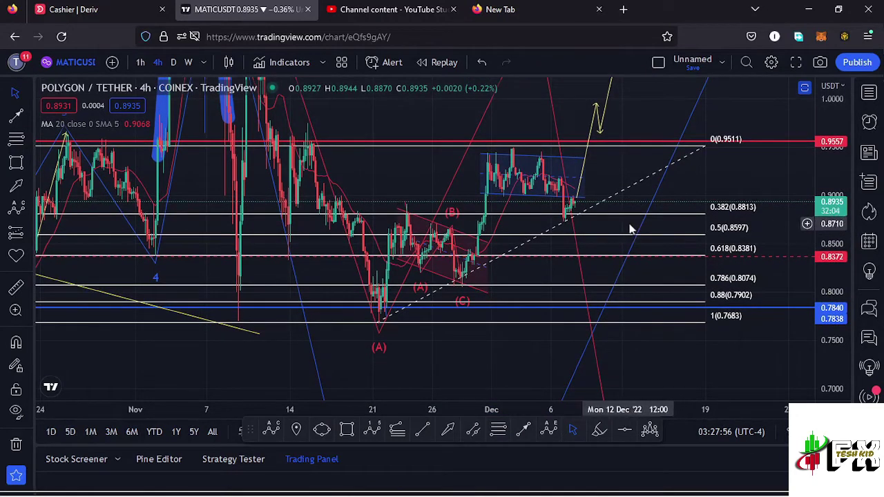
Mark the zone between the 0.382 and 0.618 levels below the current price with a rectangle and delete the Fibonacci retracement
{"action": "left_click", "coordinate": [346, 430]}
{"action": "left_click_drag", "start_coordinate": [560, 213], "coordinate": [613, 256]}
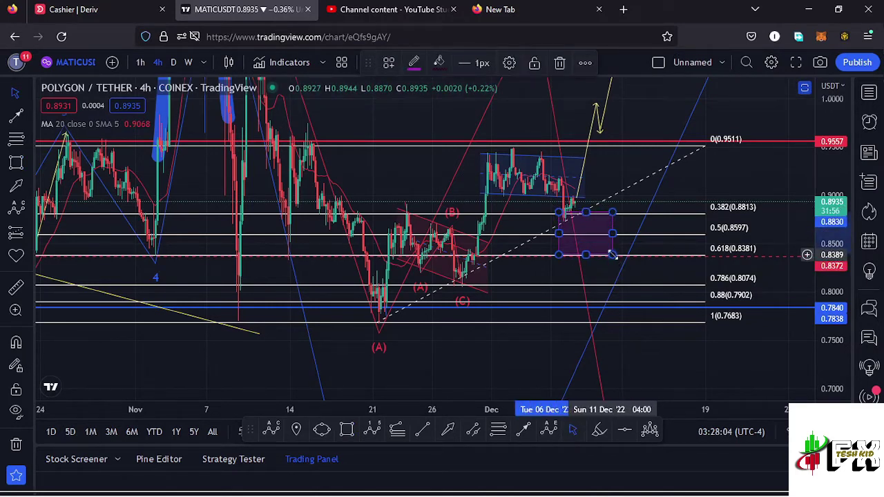
{"action": "left_click", "coordinate": [704, 149]}
{"action": "key", "text": "Delete"}
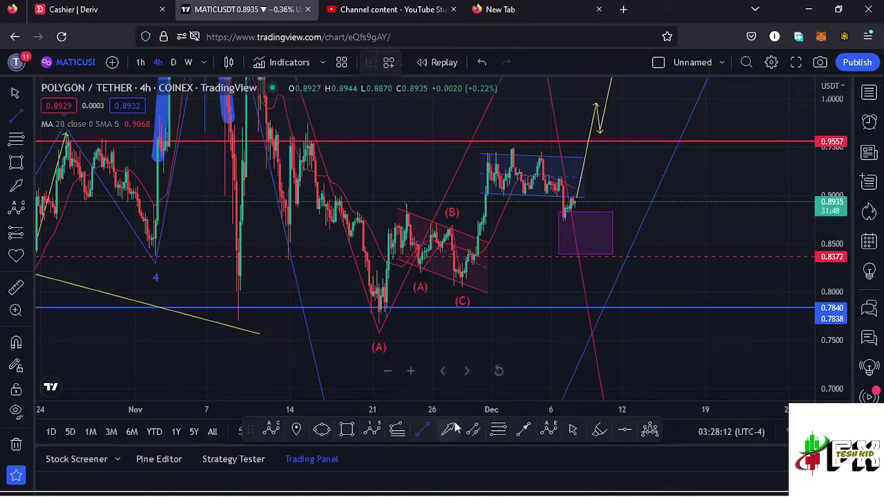
Draw a downward arrow from the latest candles through the lower purple zone to about 0.825
{"action": "left_click", "coordinate": [572, 208]}
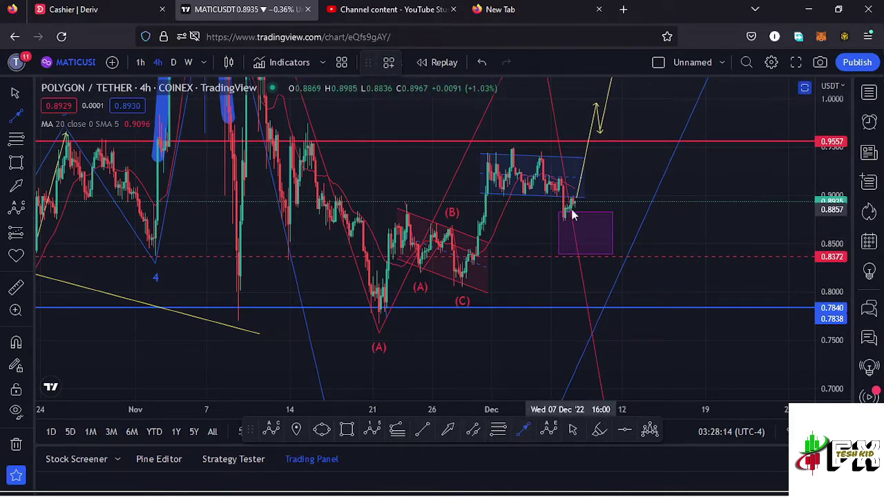
{"action": "left_click", "coordinate": [600, 260]}
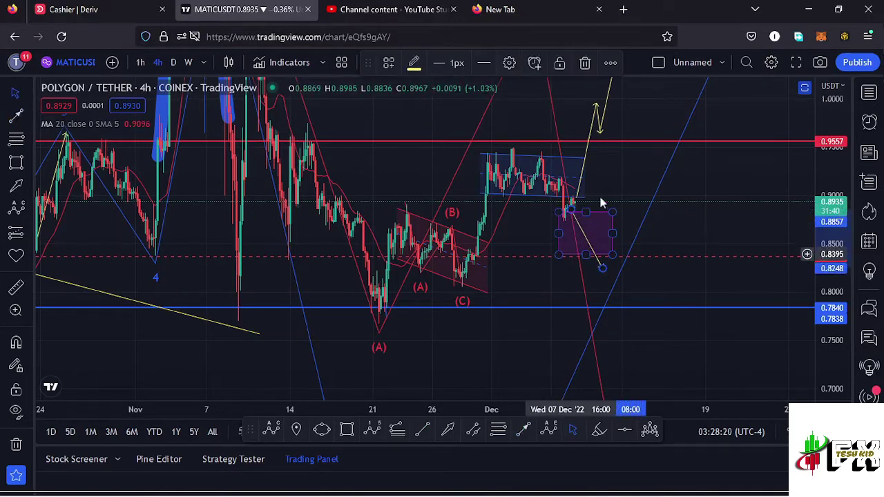
{"action": "mouse_move", "coordinate": [616, 183]}
{"action": "left_mouse_down"}
{"action": "mouse_move", "coordinate": [617, 200]}
{"action": "mouse_move", "coordinate": [586, 250]}
{"action": "left_mouse_up"}
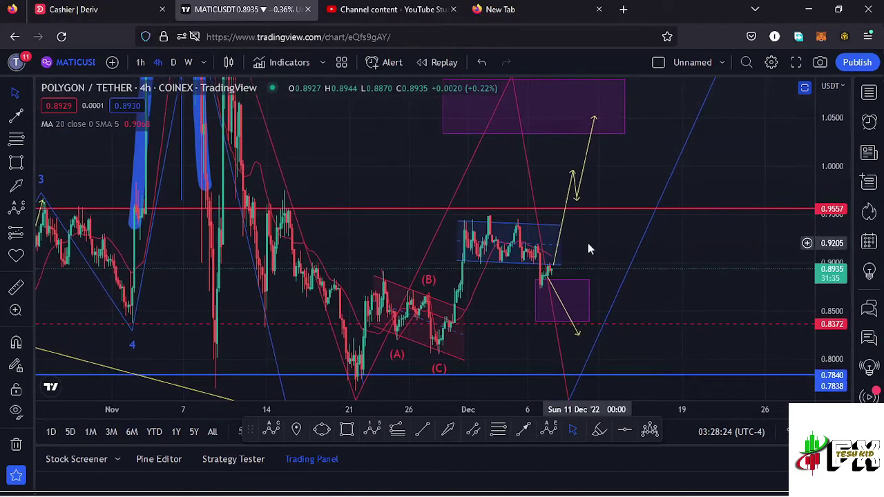
Raise the tip of the final upward projection arrow to 1.0644 inside the upper purple zone
{"action": "left_click", "coordinate": [595, 116]}
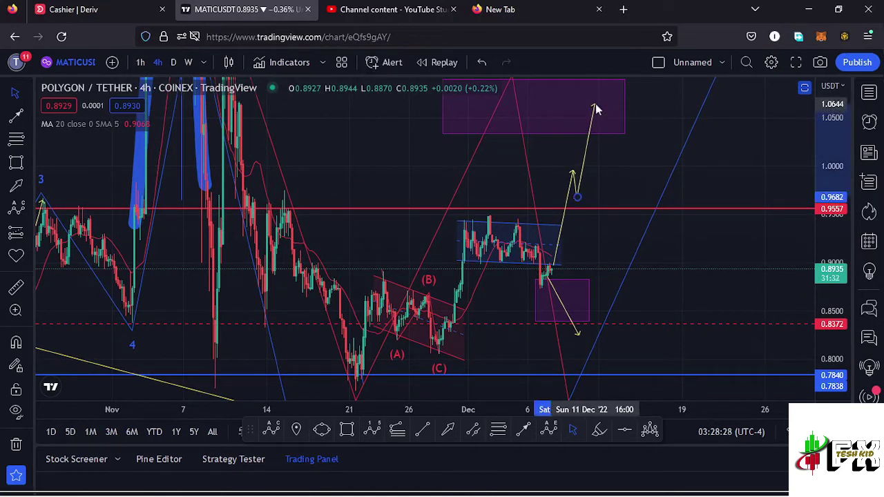
{"action": "left_click", "coordinate": [595, 104]}
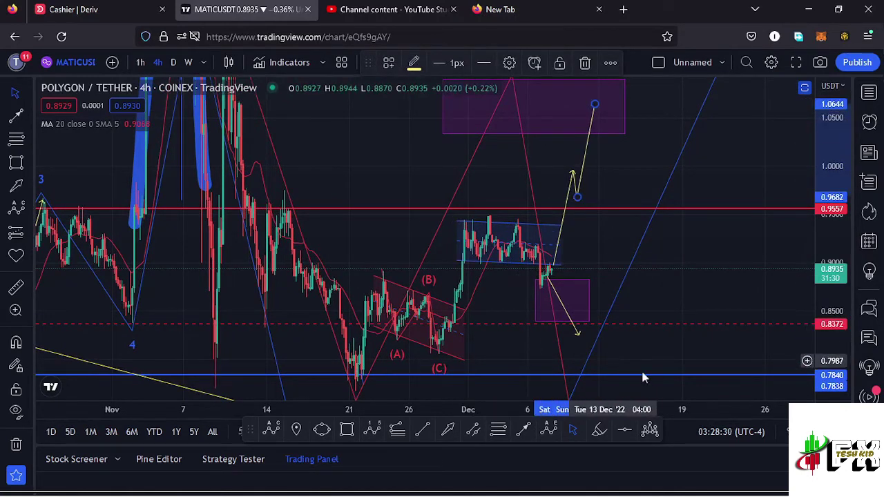
Replace the large red (A)(B)(C) correction with a new one from 1.2842 through (A) at 0.7681 and (B) at 1.1745 to (C) at about 0.51
{"action": "left_click_drag", "start_coordinate": [835, 177], "coordinate": [833, 233]}
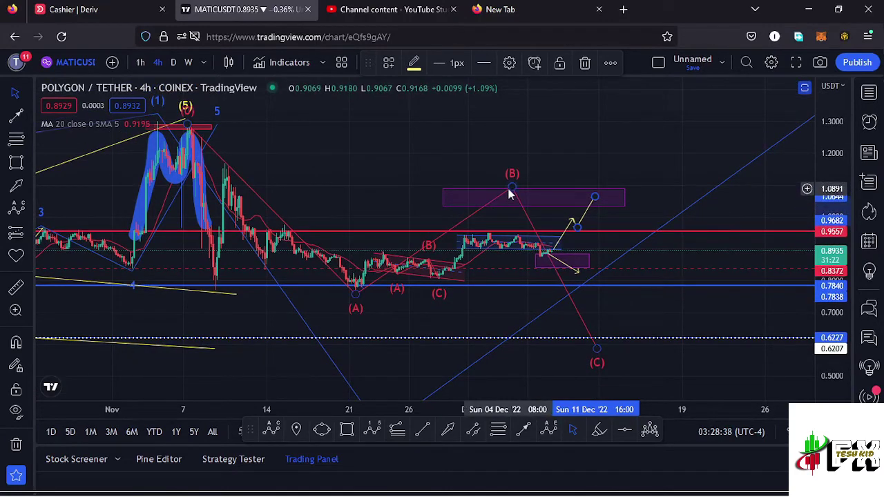
{"action": "key", "text": "Delete"}
{"action": "left_click_drag", "start_coordinate": [377, 183], "coordinate": [419, 186]}
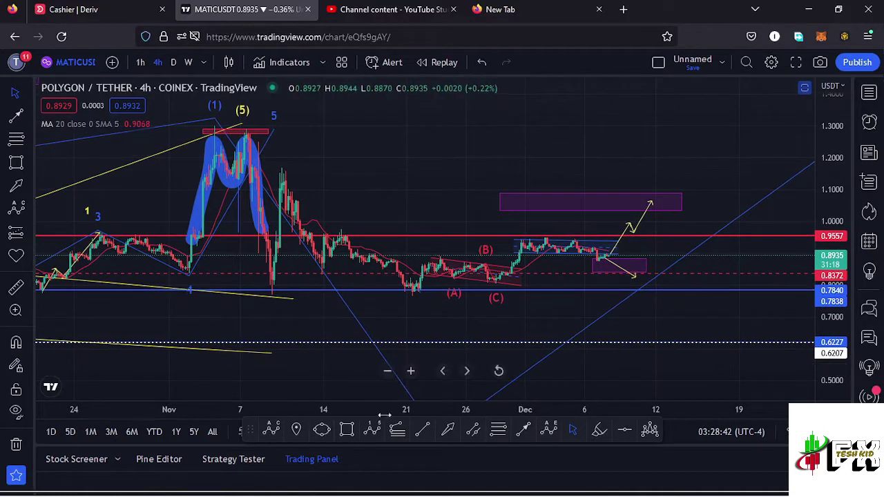
{"action": "left_click", "coordinate": [275, 427]}
{"action": "left_click", "coordinate": [246, 131]}
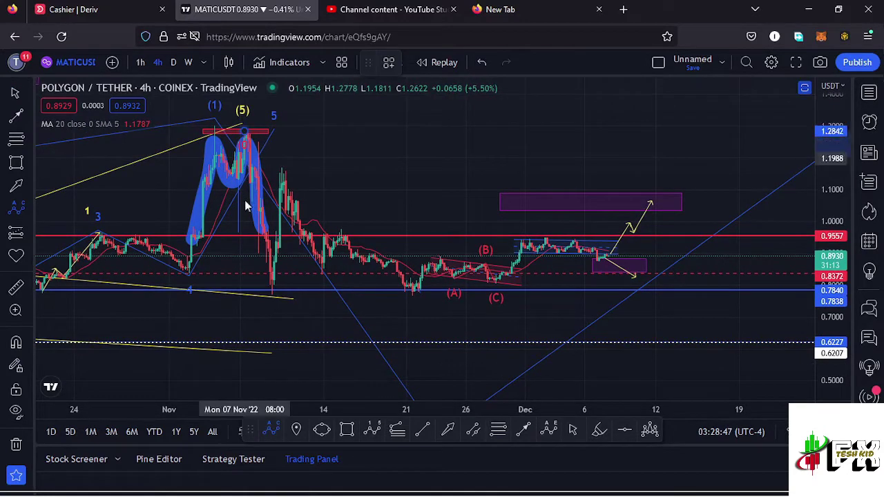
{"action": "left_click", "coordinate": [271, 273]}
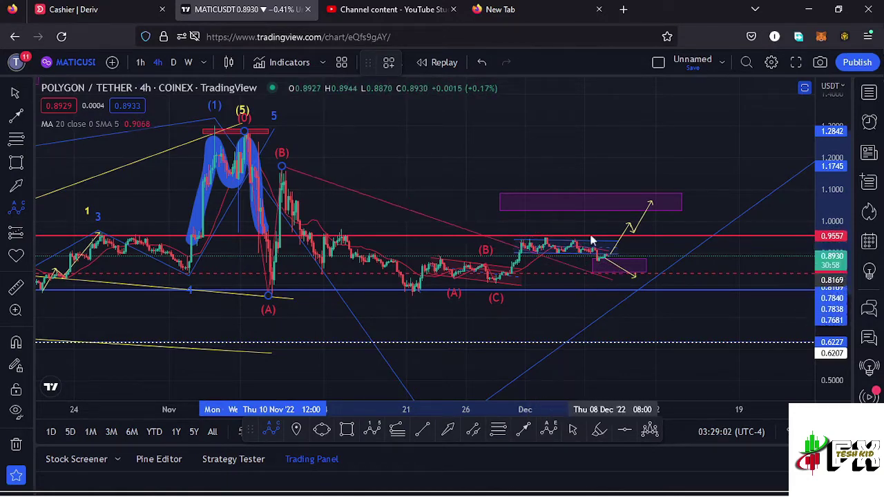
{"action": "left_click", "coordinate": [612, 377]}
Examine the projected decline to (C), the wave (2) target, and the two arrow scenarios around the lower purple zone
{"action": "left_click_drag", "start_coordinate": [558, 372], "coordinate": [548, 306]}
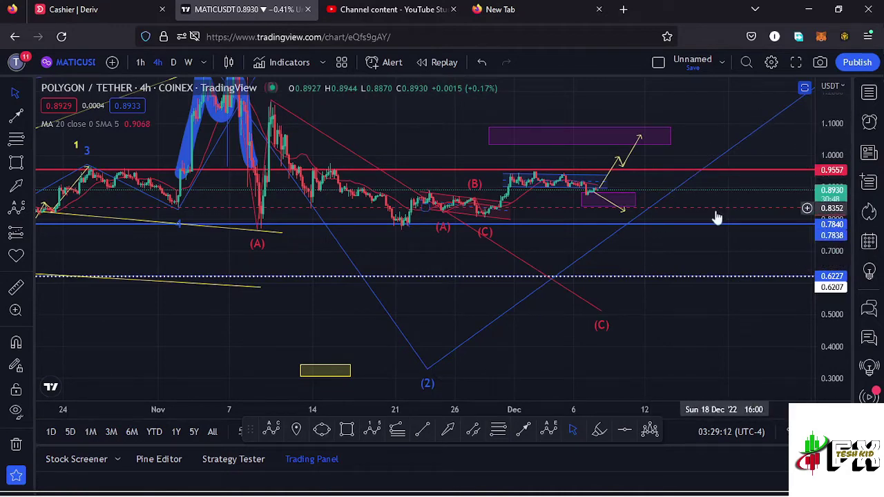
{"action": "left_click_drag", "start_coordinate": [675, 257], "coordinate": [658, 295]}
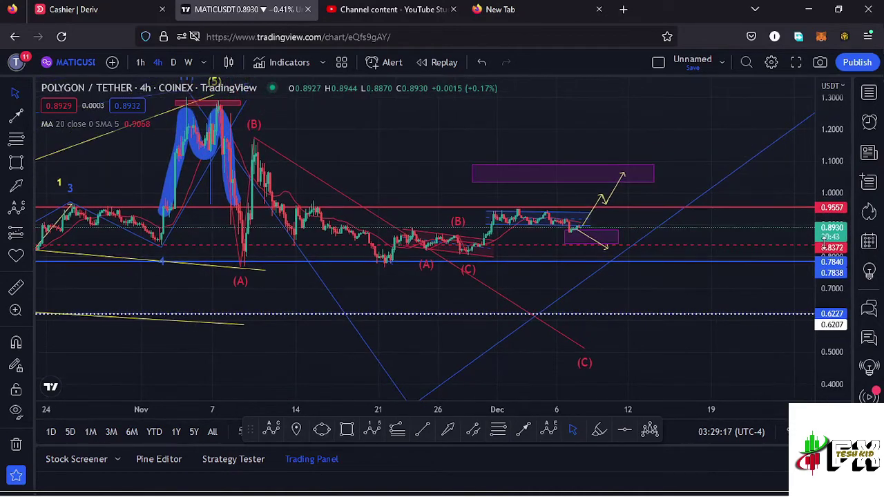
{"action": "scroll", "coordinate": [834, 254], "scroll_direction": "up", "scroll_amount": 5}
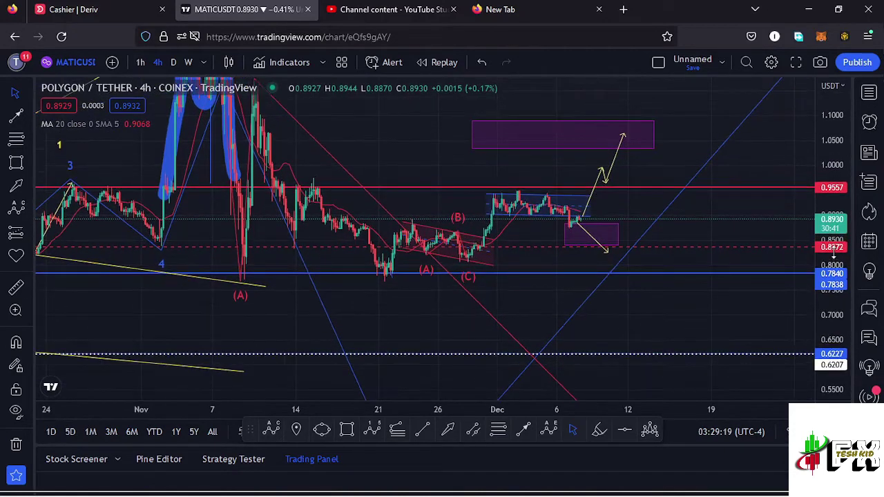
{"action": "scroll", "coordinate": [834, 254], "scroll_direction": "up", "scroll_amount": 1}
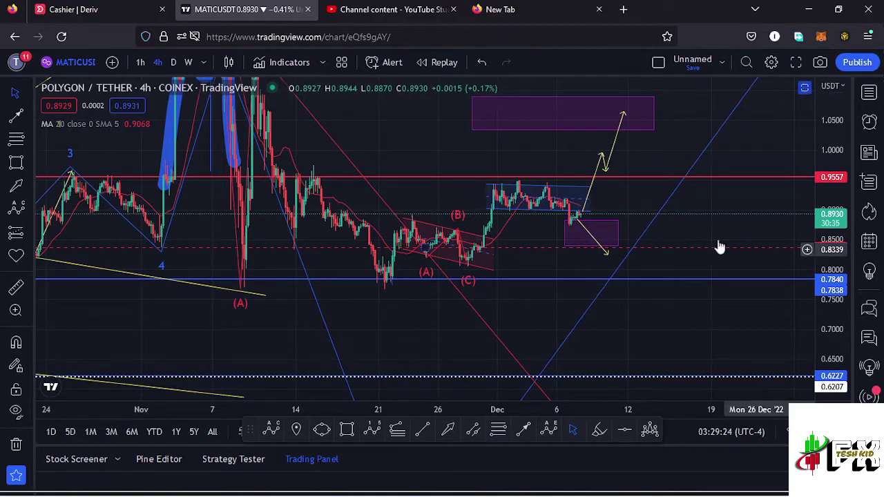
{"action": "left_click_drag", "start_coordinate": [637, 199], "coordinate": [635, 215]}
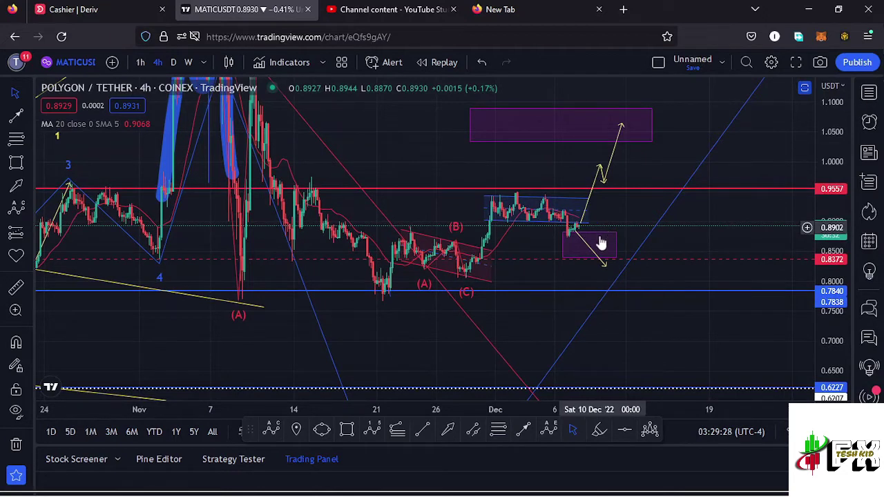
{"action": "left_click", "coordinate": [604, 235]}
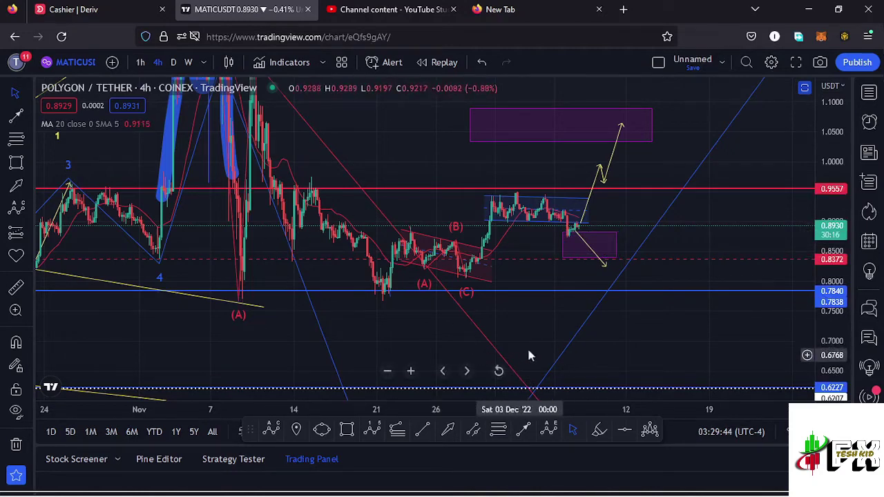
{"action": "left_click_drag", "start_coordinate": [538, 339], "coordinate": [548, 305]}
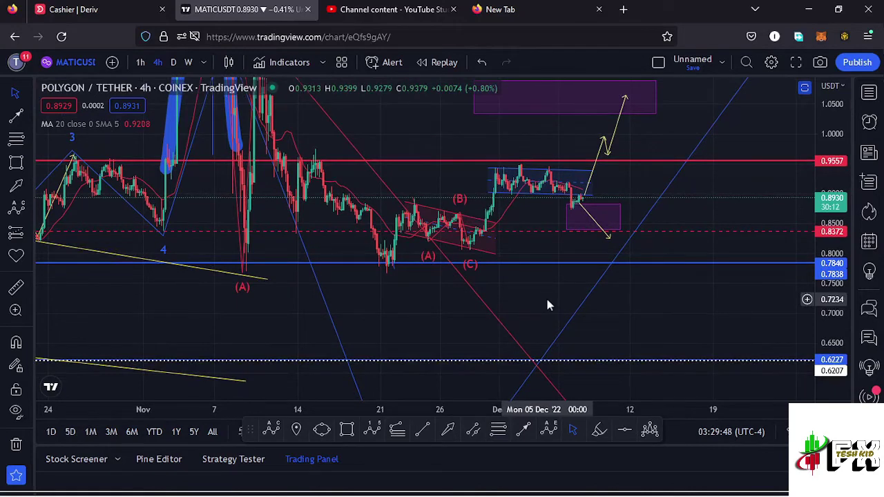
Restore the indicator panes below the price chart and examine the 4-hour RSI in a maximized pane
{"action": "left_click", "coordinate": [805, 89]}
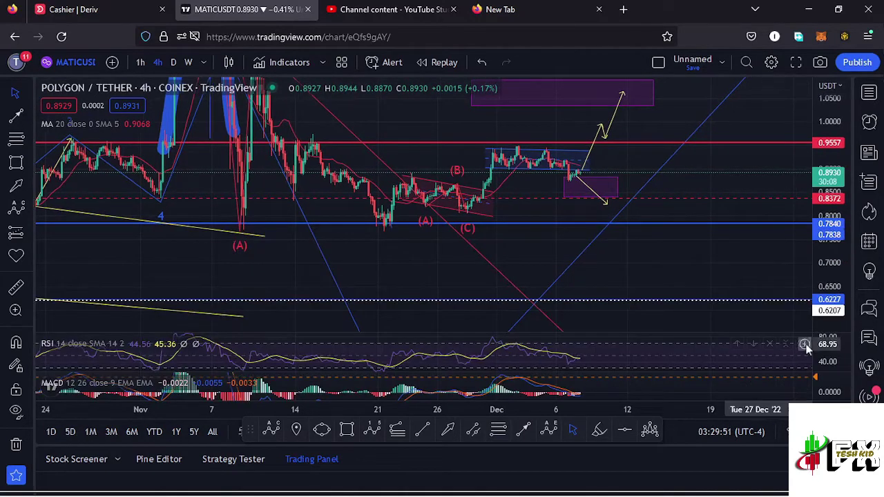
{"action": "left_click", "coordinate": [803, 345]}
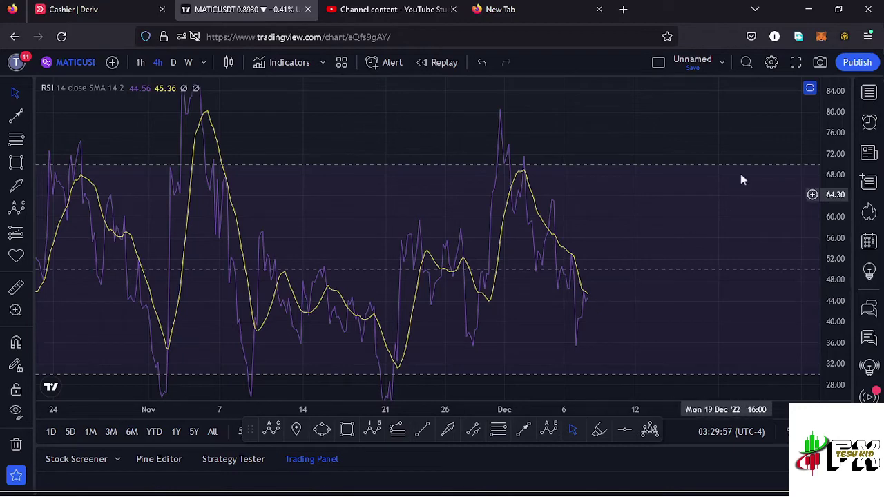
{"action": "left_click", "coordinate": [809, 91]}
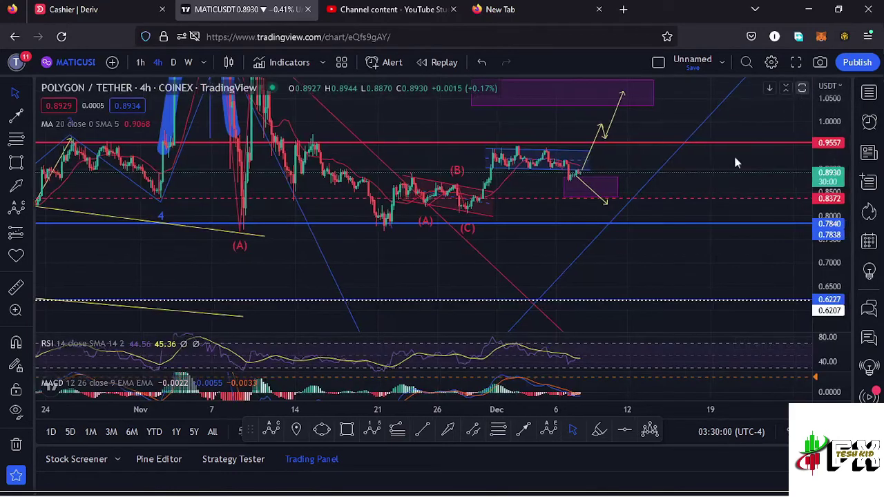
{"action": "left_click", "coordinate": [725, 290]}
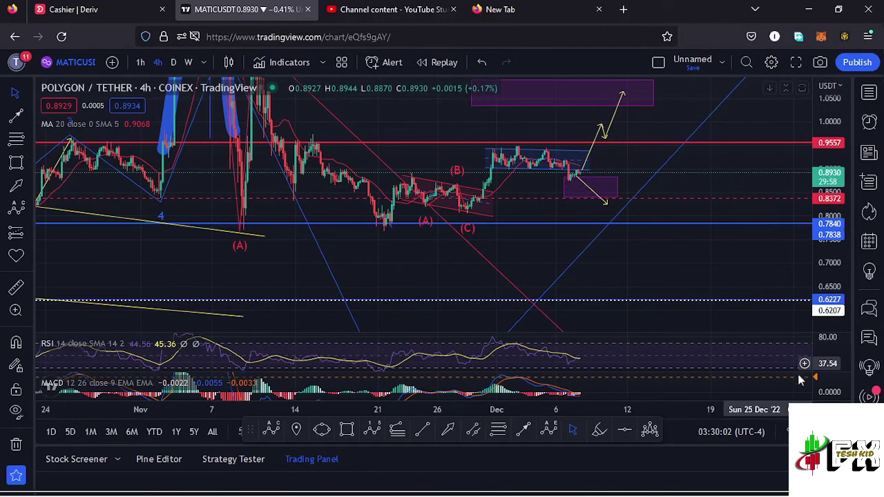
Maximize the MACD pane, examine its recent December lines and histogram, and return to the multi-pane view
{"action": "left_click", "coordinate": [802, 384]}
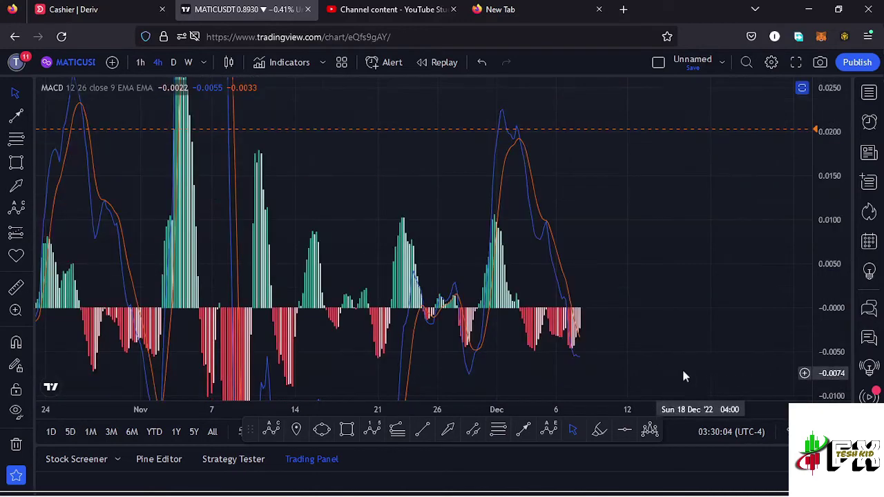
{"action": "left_click_drag", "start_coordinate": [681, 368], "coordinate": [636, 363]}
{"action": "scroll", "coordinate": [635, 364], "scroll_direction": "up", "scroll_amount": 3}
{"action": "left_click_drag", "start_coordinate": [596, 336], "coordinate": [709, 333]}
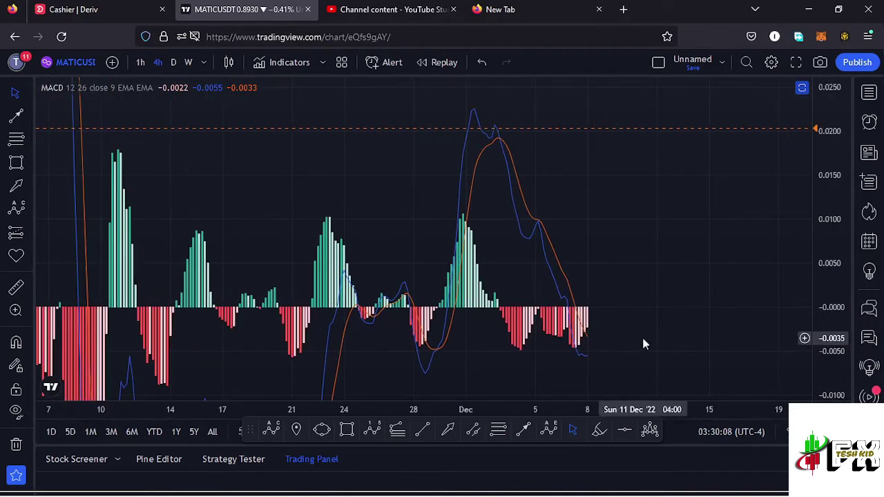
{"action": "scroll", "coordinate": [642, 344], "scroll_direction": "up", "scroll_amount": 2}
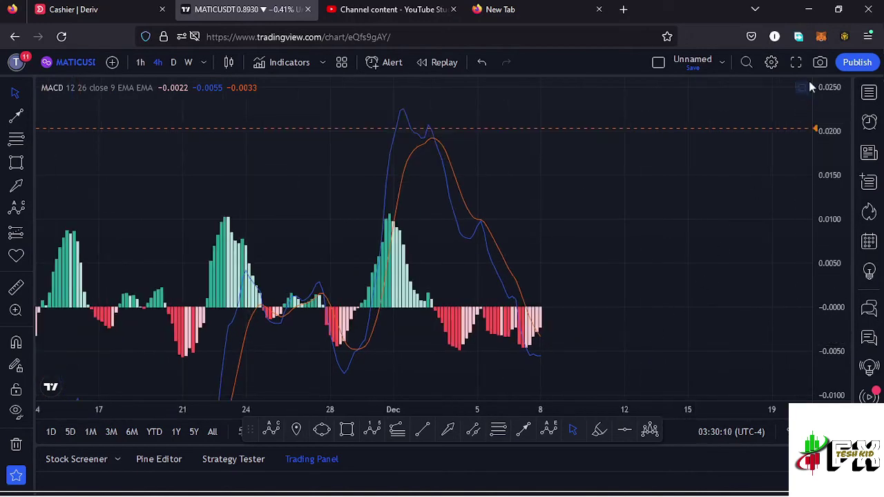
{"action": "left_click", "coordinate": [803, 89]}
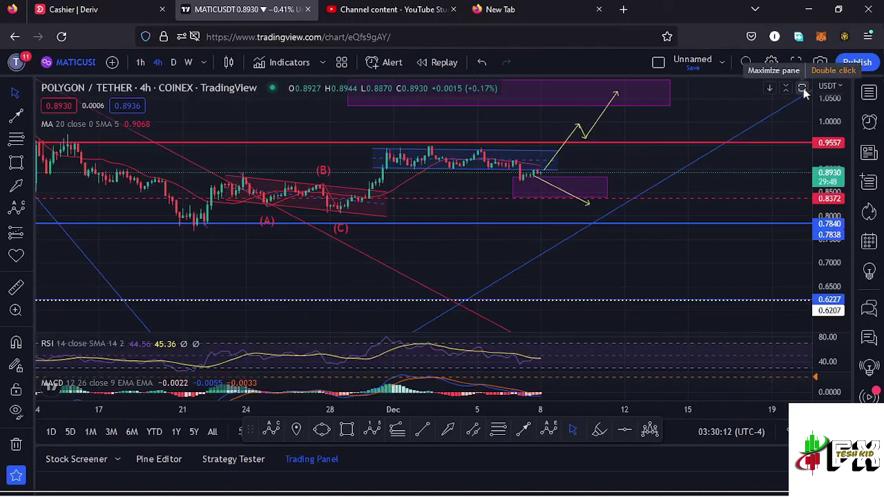